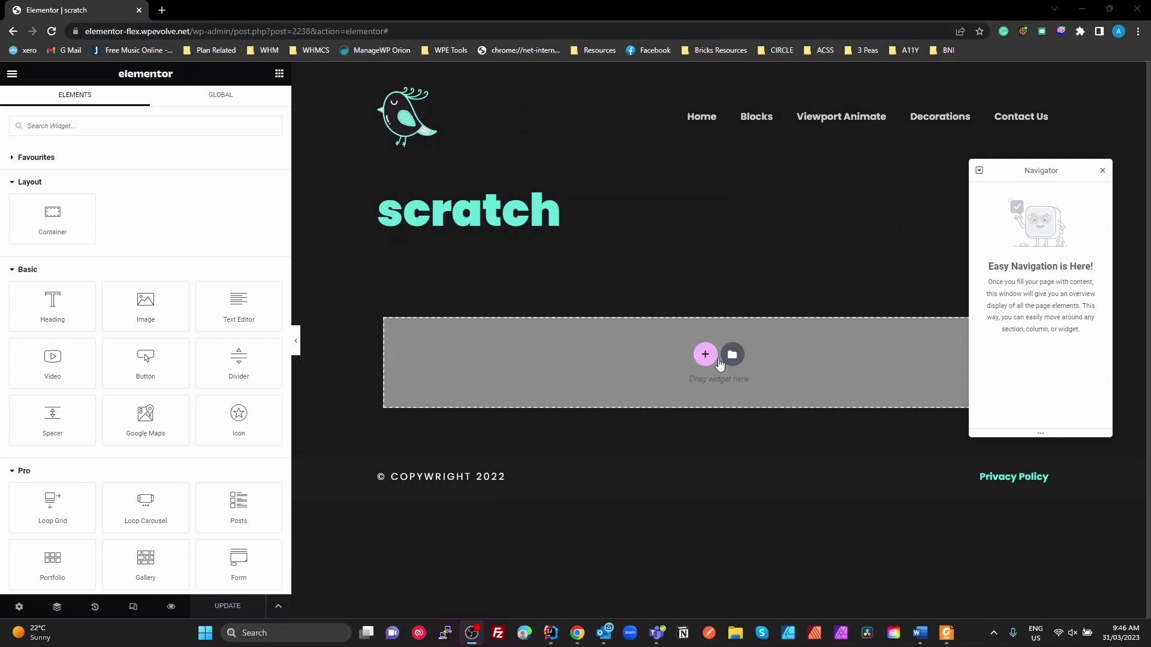
- Add an empty row-direction (→) container below the heading and show its Advanced settings
click(707, 359)
click(706, 356)
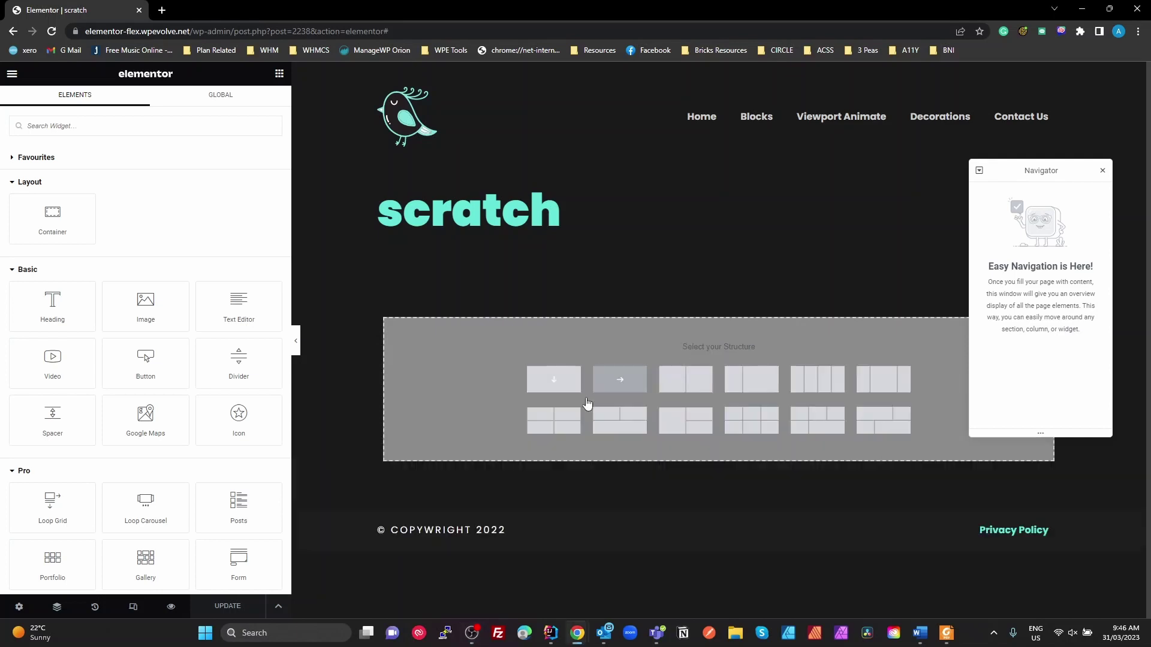
click(610, 383)
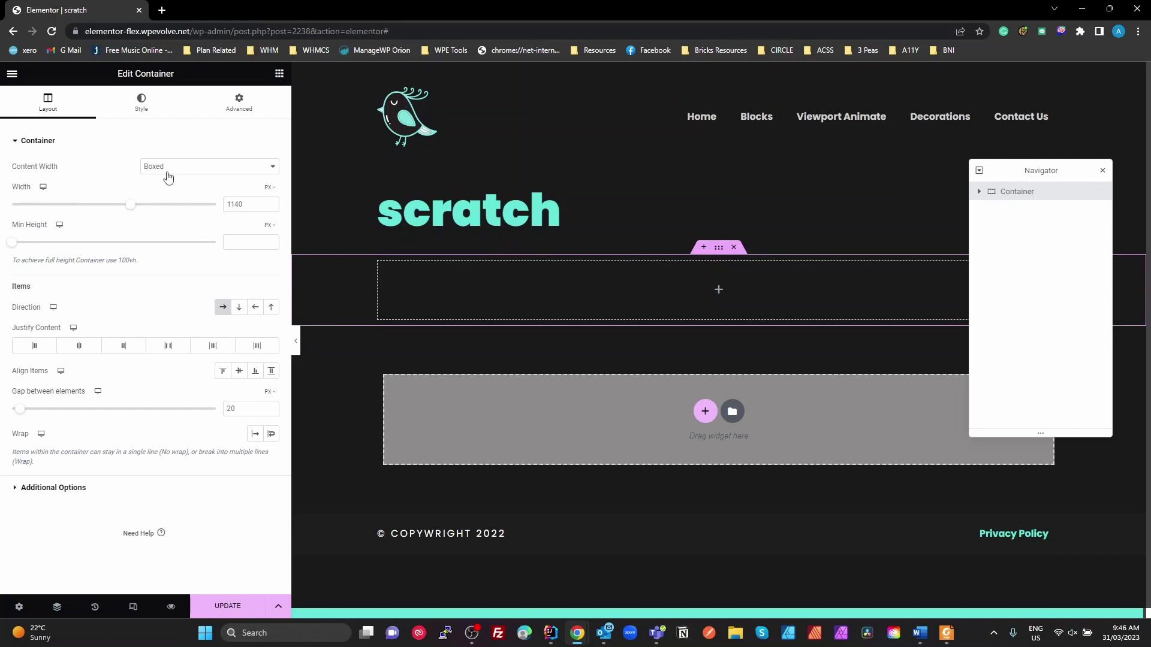
click(239, 106)
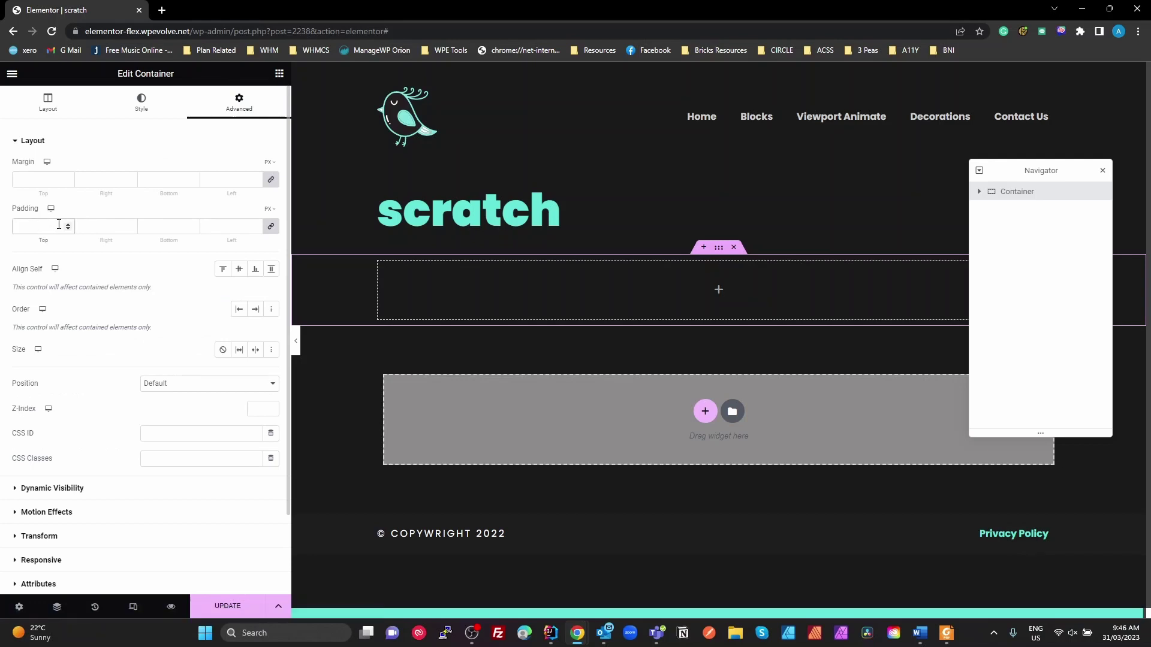
- Drag a Loop Grid widget into the container and create a new loop item template, saving the page
key(Escape)
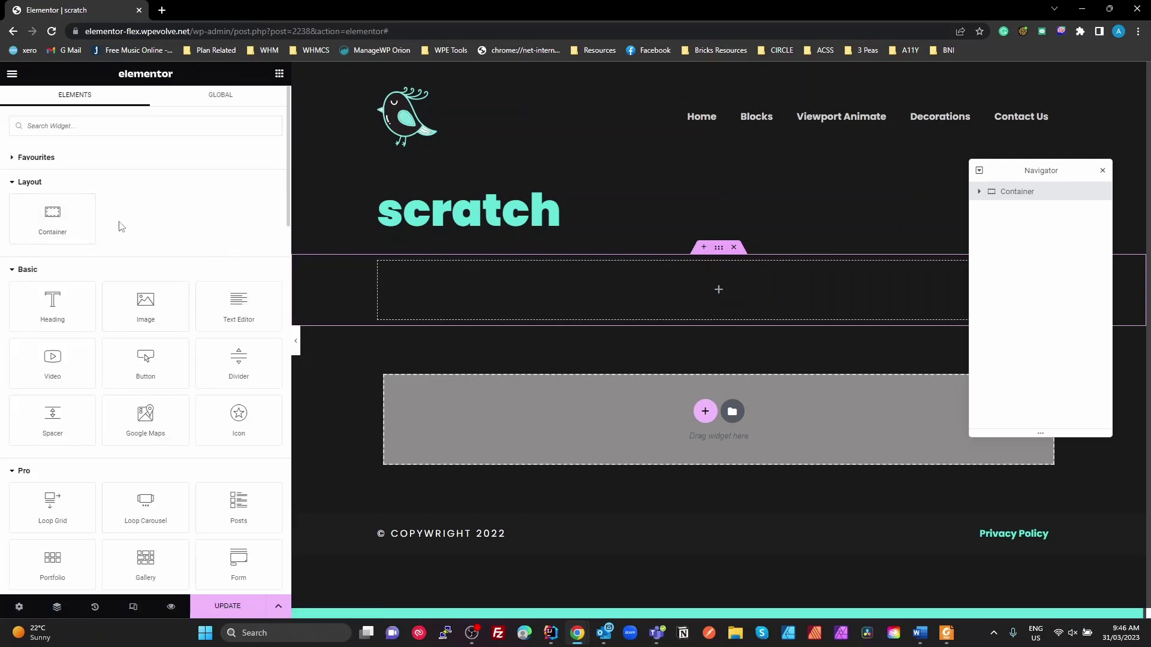
text(loop)
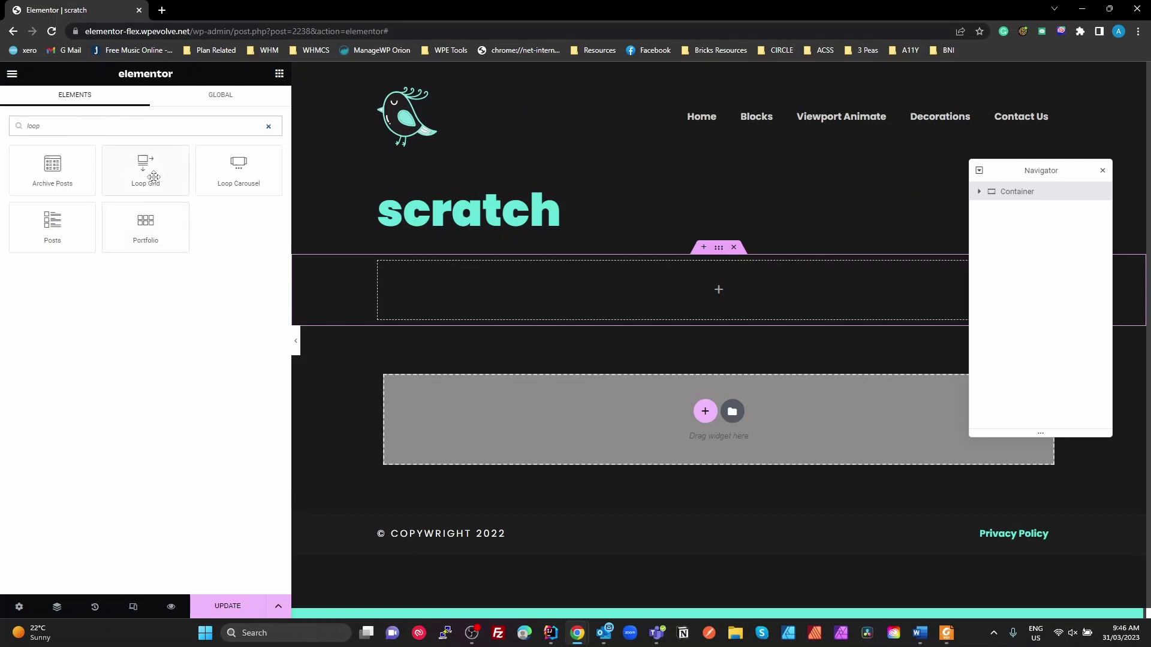
drag(150, 174, 422, 296)
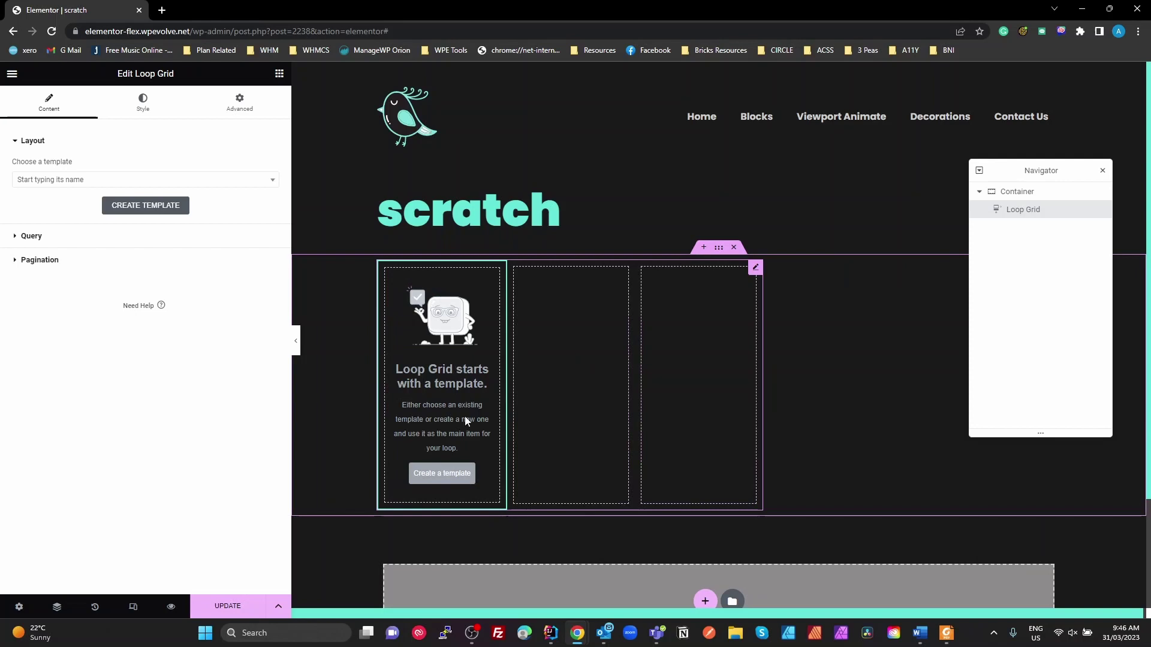
click(444, 471)
click(667, 376)
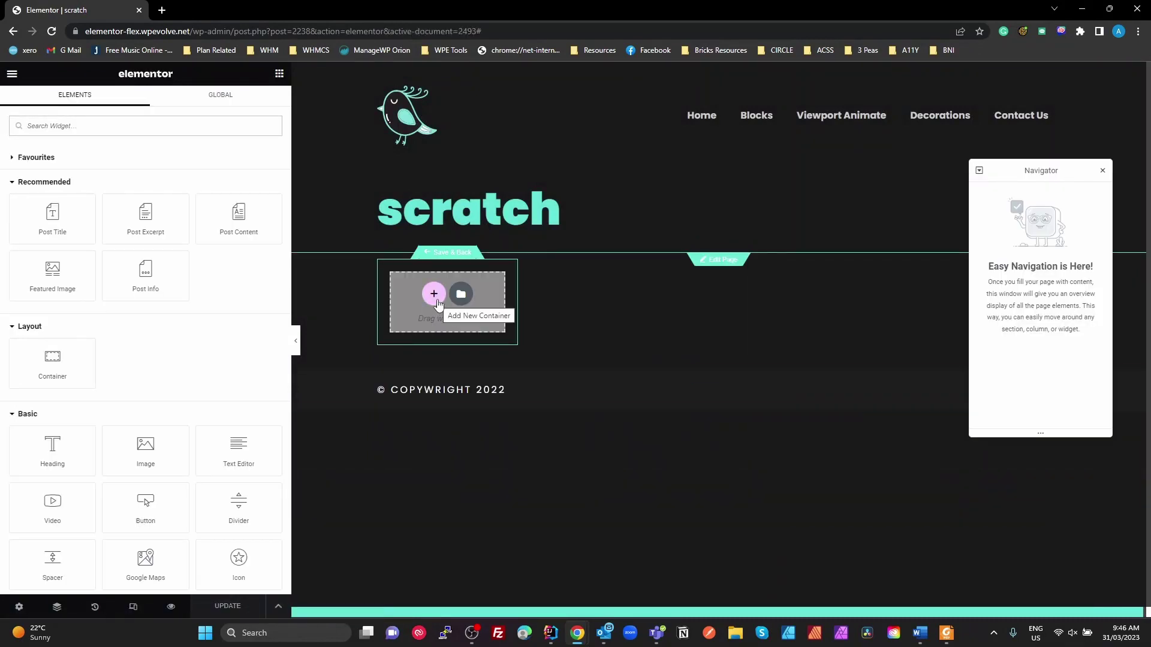
- Add a Post Title widget to the loop item with its HTML tag set to H4
drag(52, 219, 455, 312)
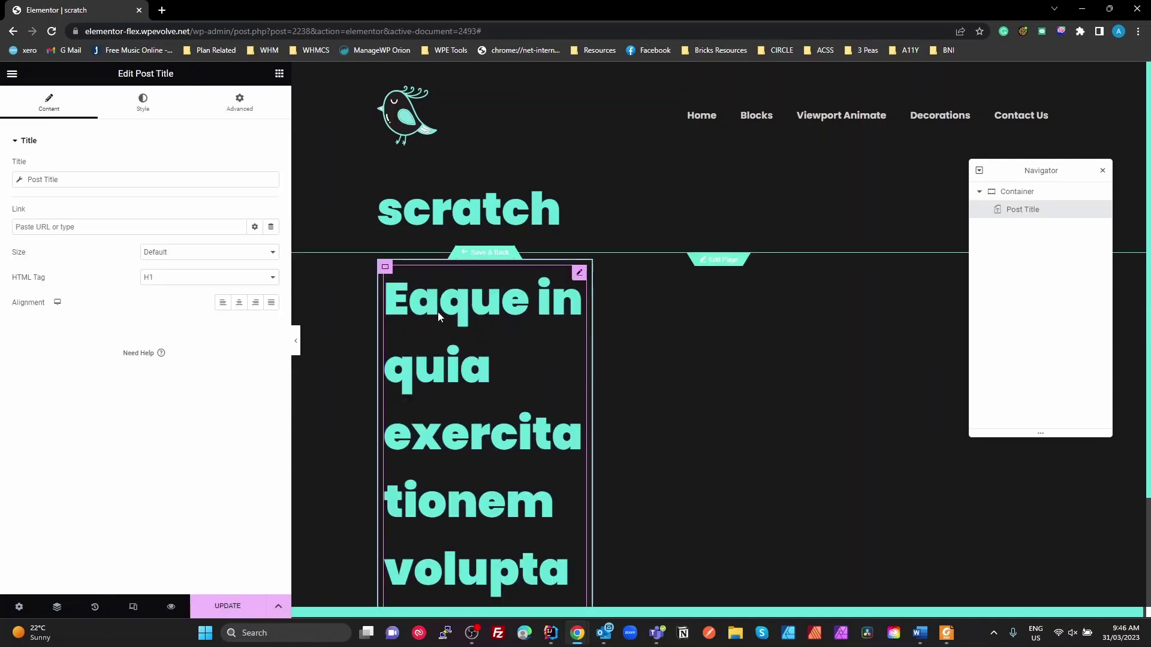
click(162, 279)
click(172, 322)
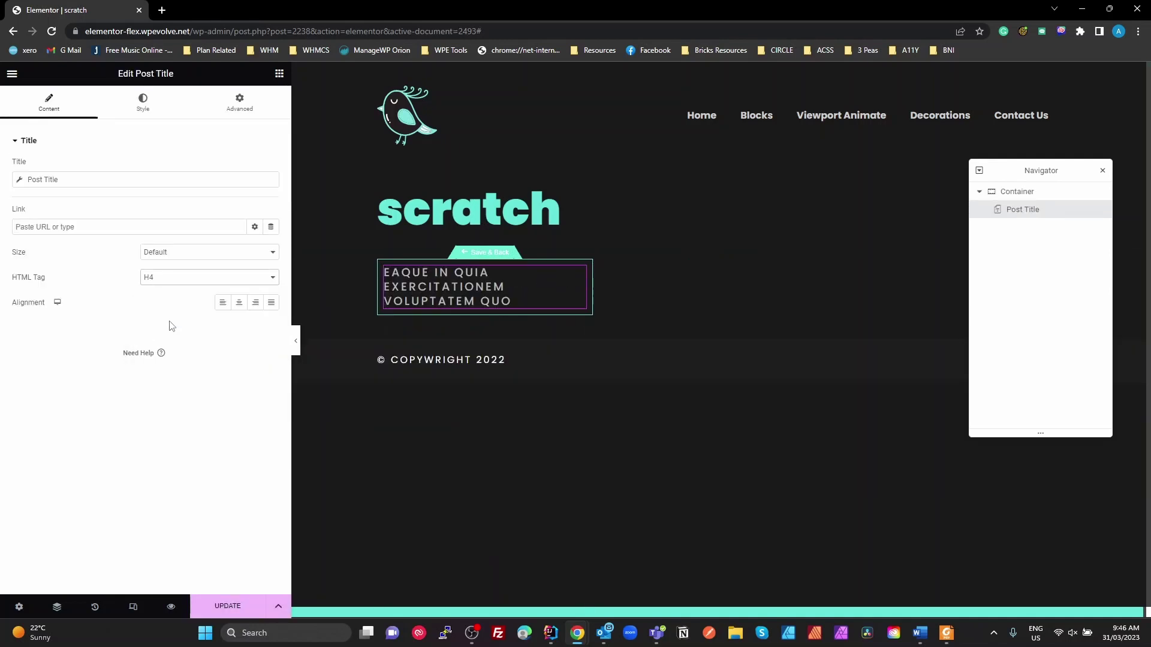
click(178, 283)
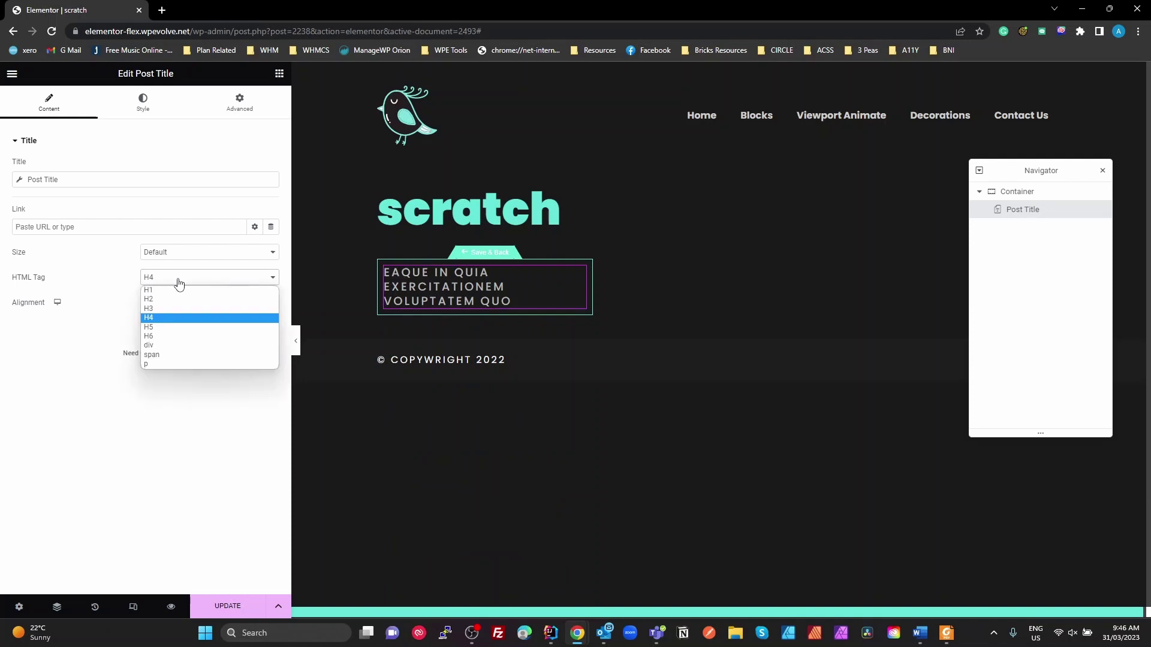
click(337, 293)
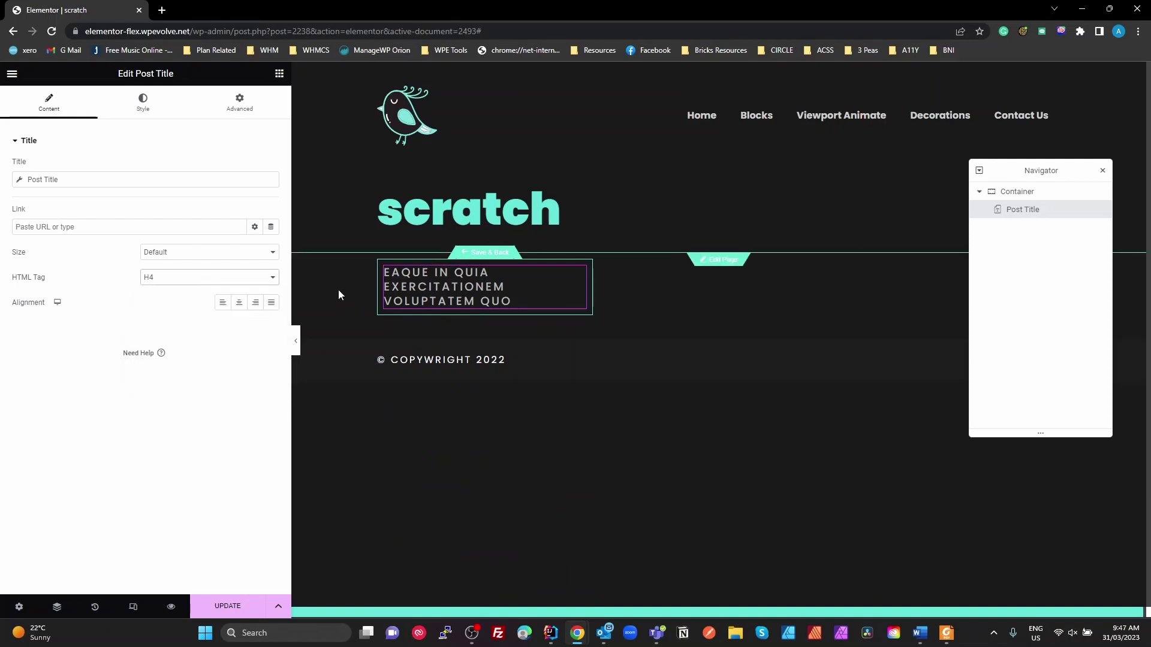
click(240, 101)
click(279, 73)
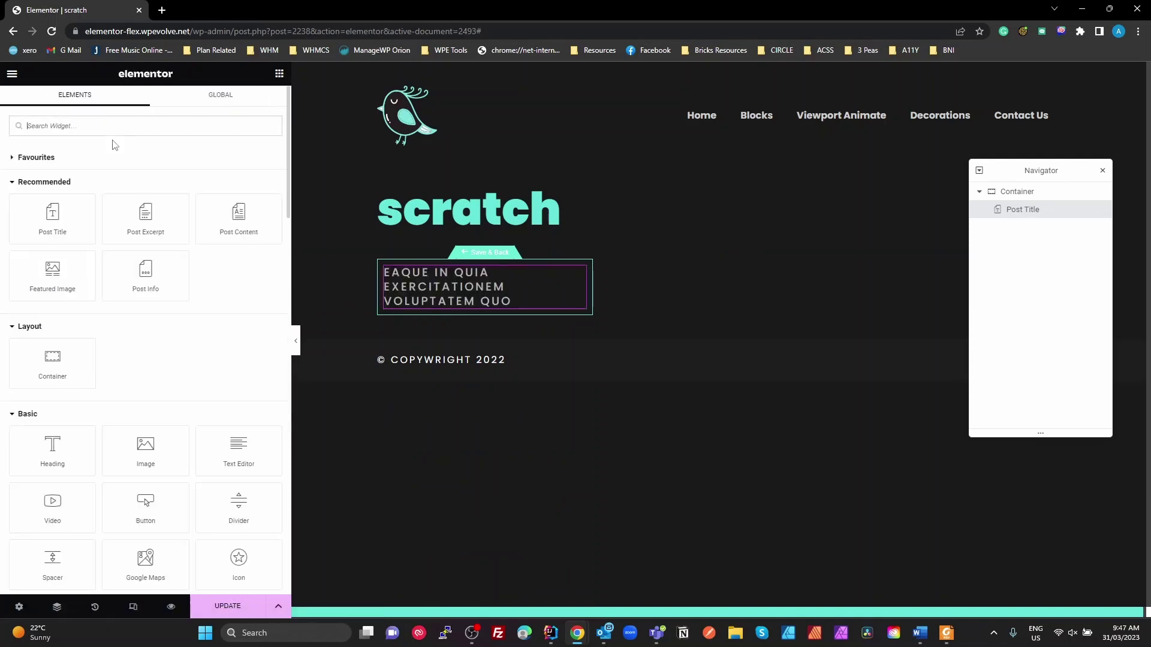
- Add a Featured Image above the title and a Post Excerpt below it
drag(46, 283, 421, 296)
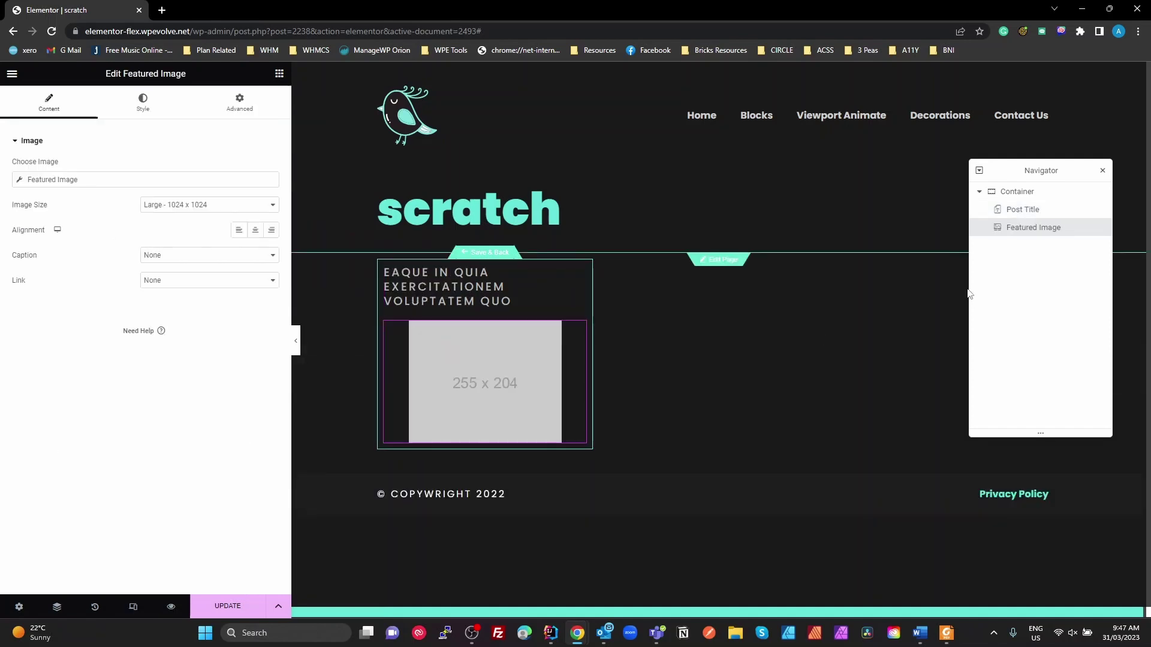
drag(1003, 231, 1002, 211)
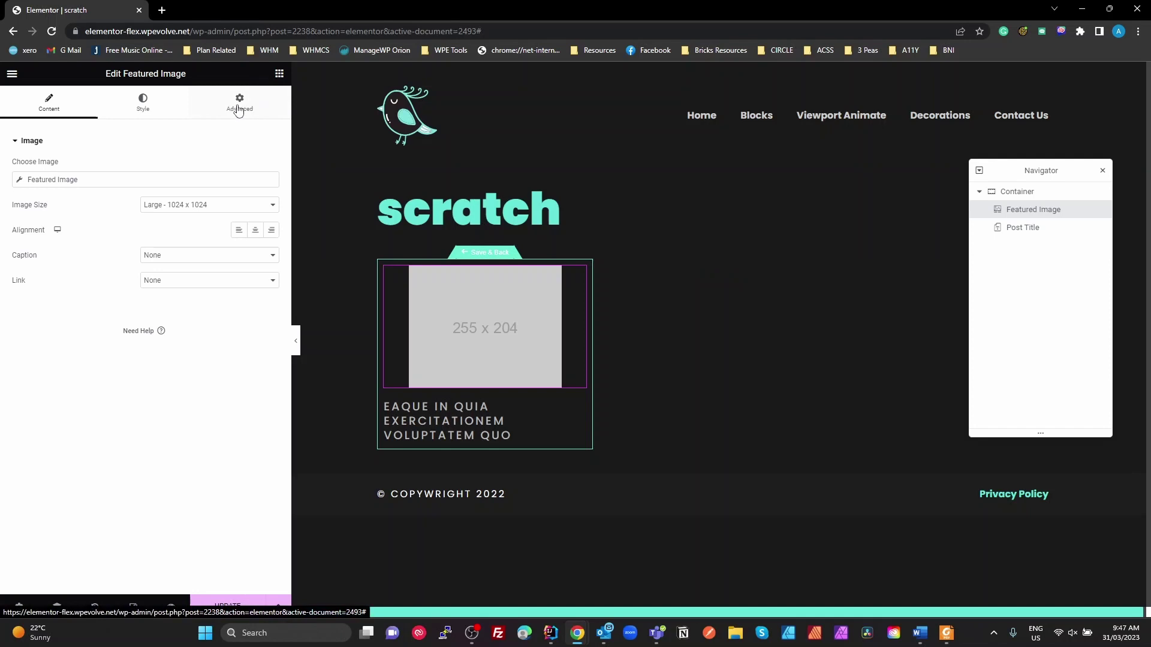
click(279, 73)
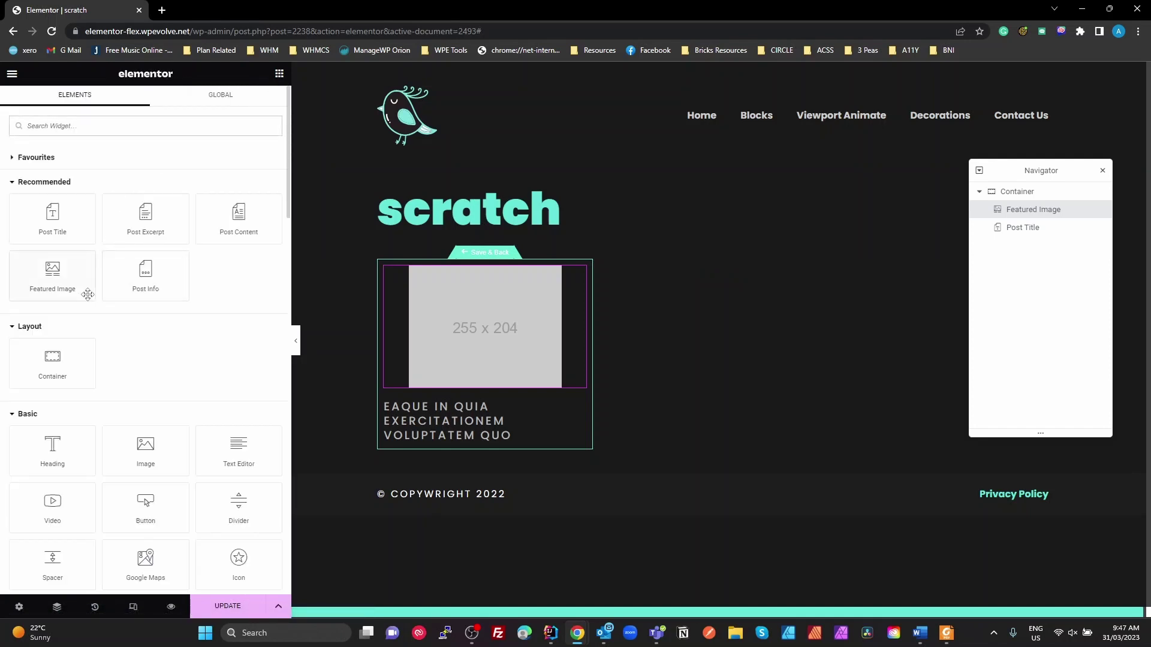
drag(137, 232, 488, 429)
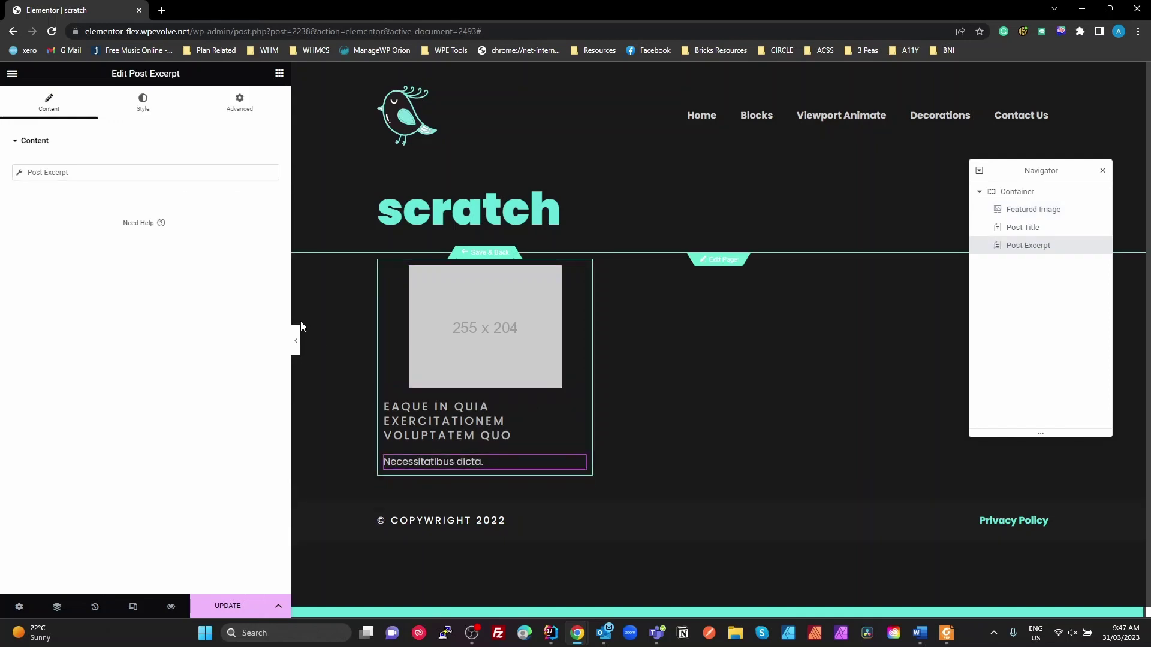
click(280, 73)
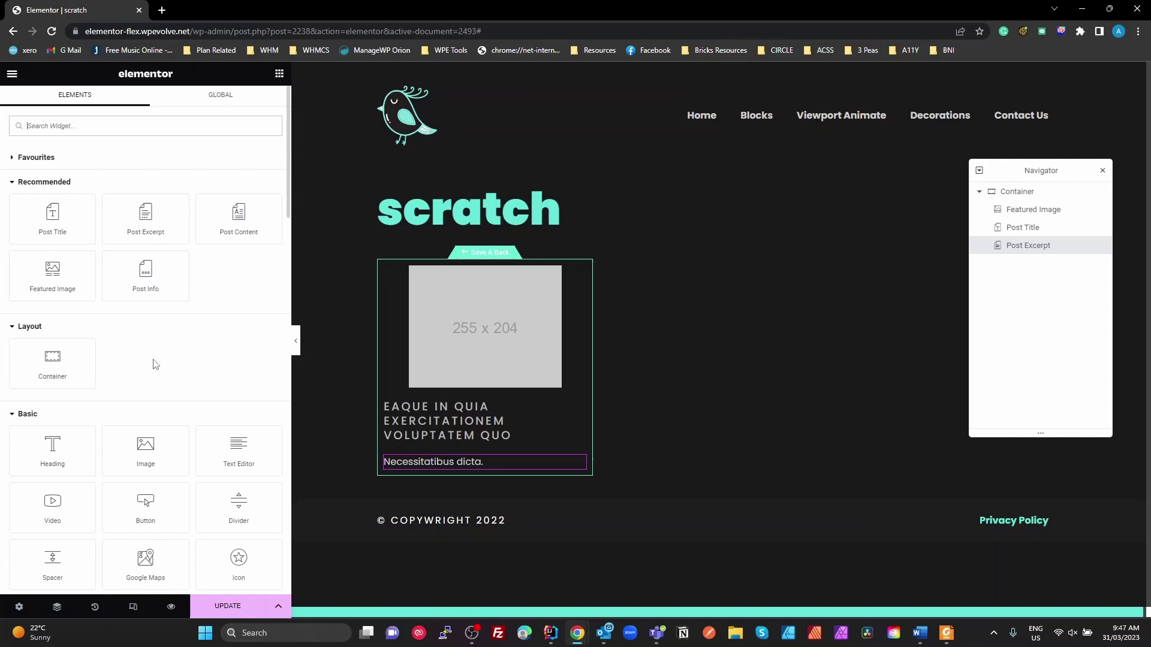
- Add a Button widget below the excerpt with the label 'More'
text(but)
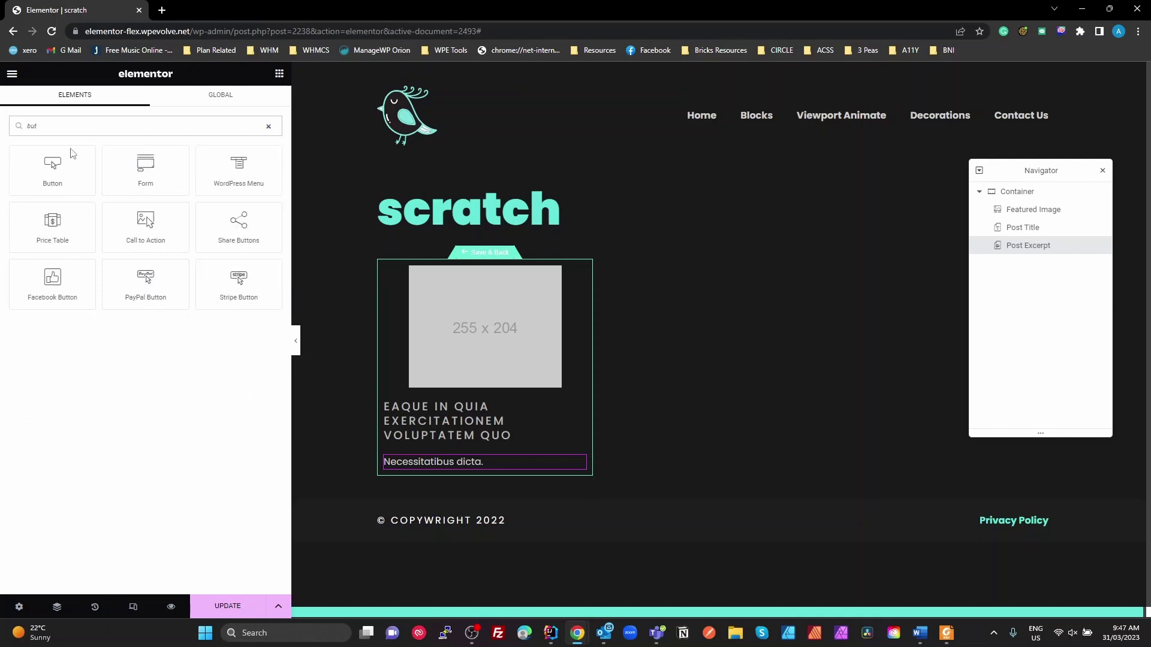
drag(72, 153, 451, 464)
triple_click(202, 192)
text(More)
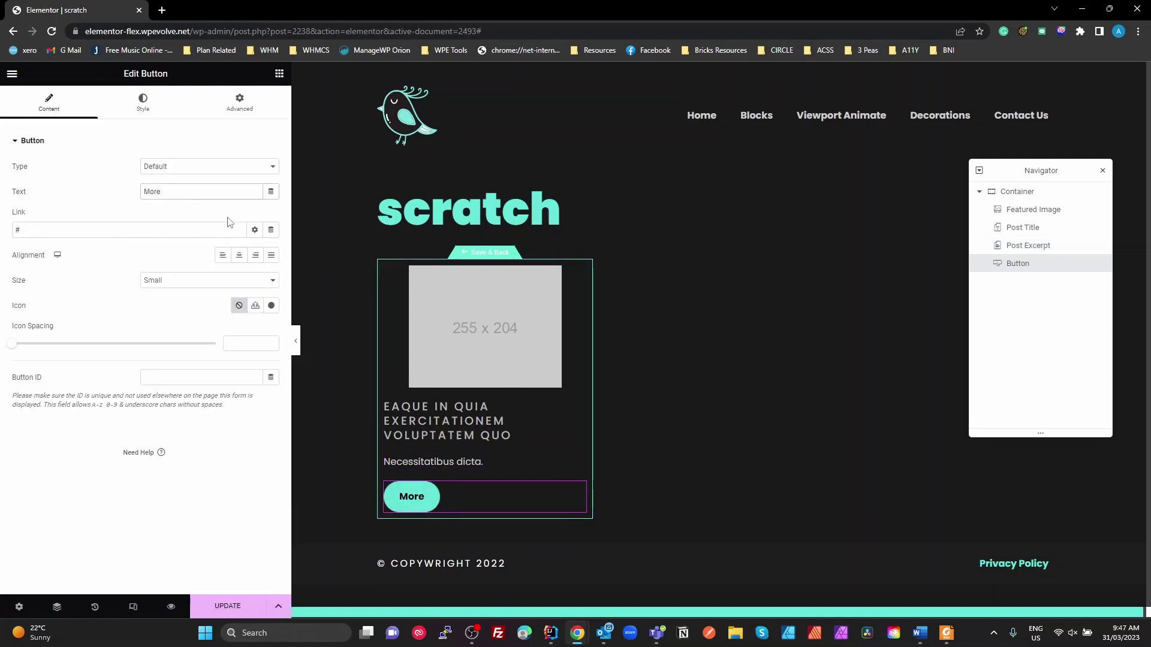
- Replace the button's # link with the dynamic Post URL tag
click(205, 231)
key(BackSpace)
click(260, 232)
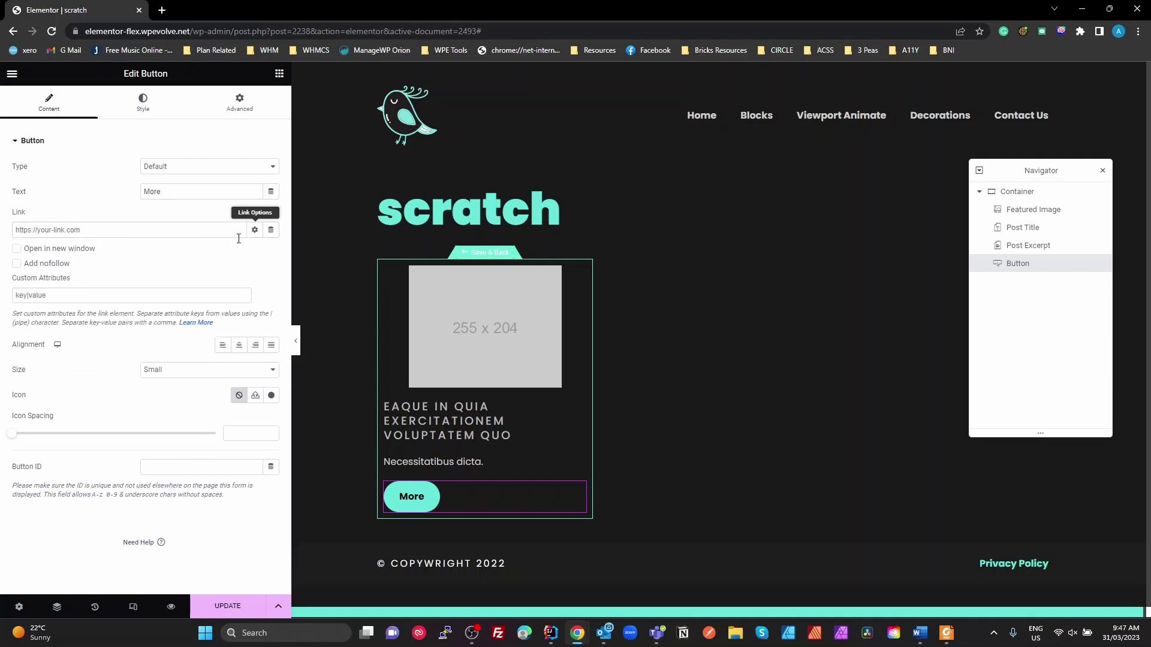
click(271, 236)
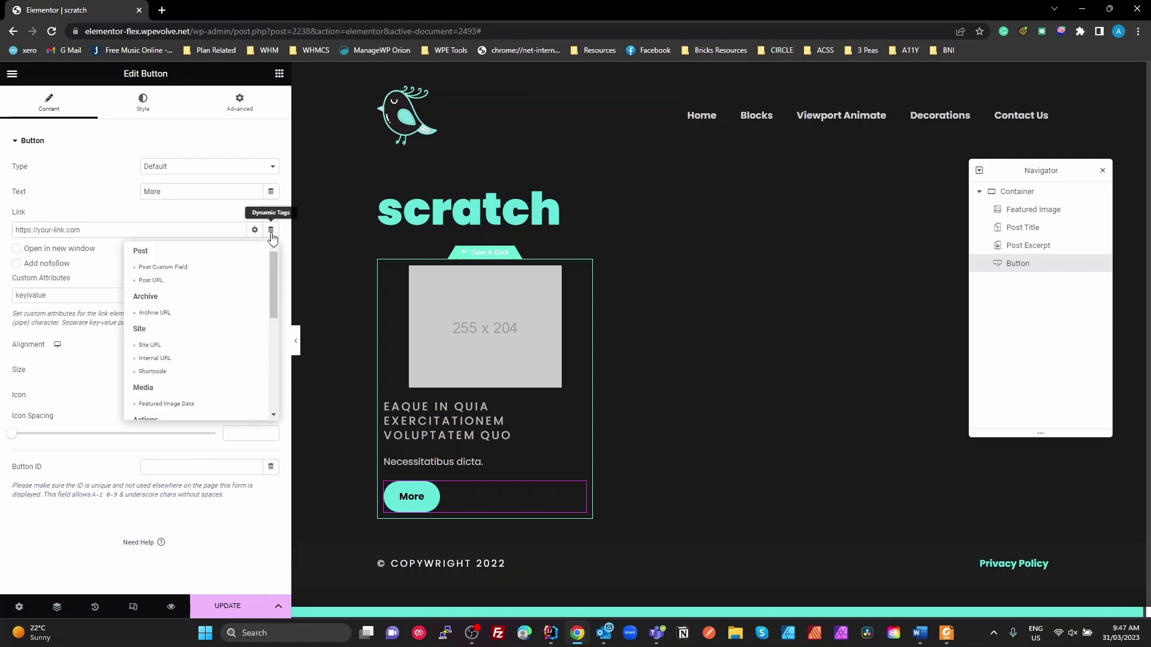
click(208, 283)
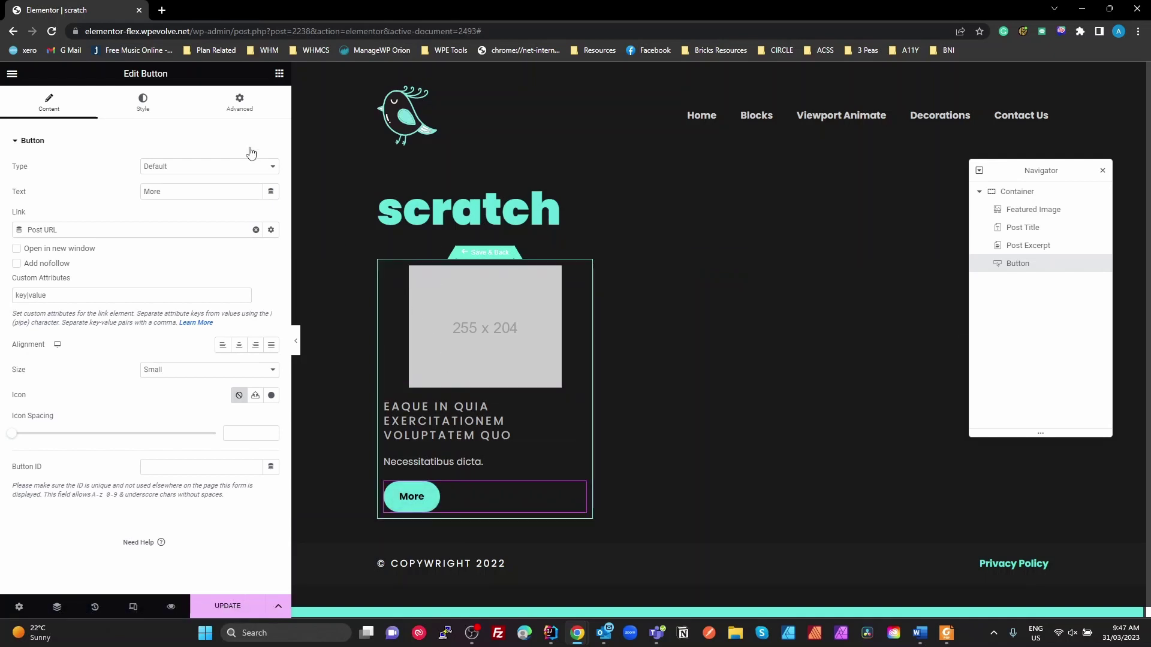
click(239, 102)
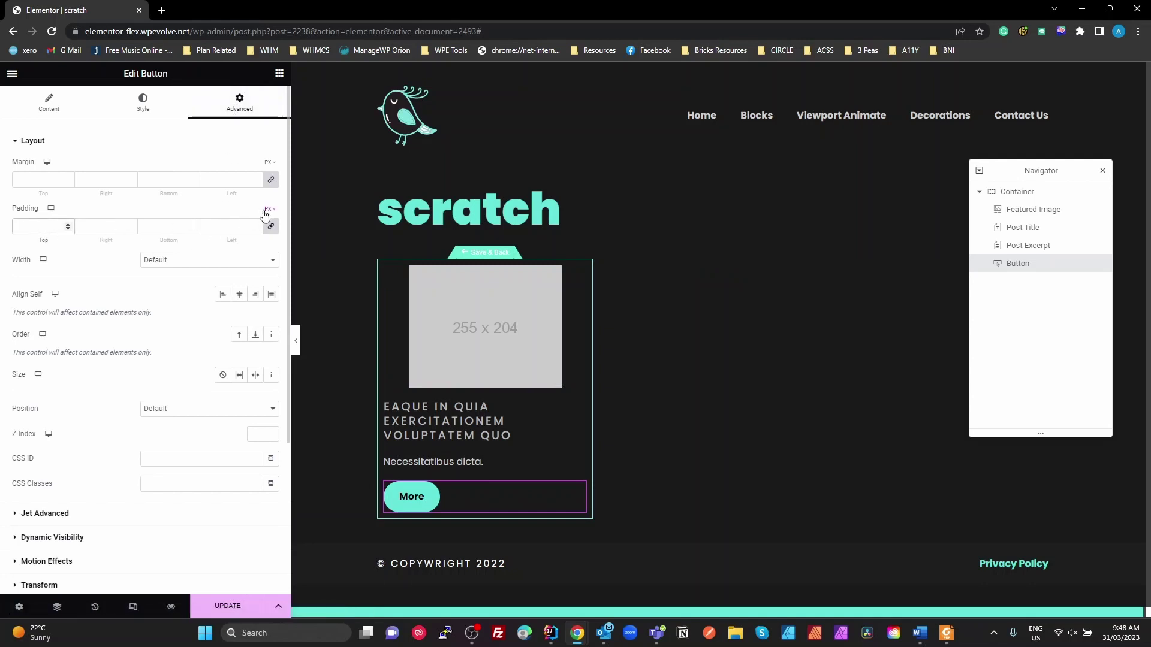
- Set the More button's linked padding to 1 EM on every side
mouse_move(267, 210)
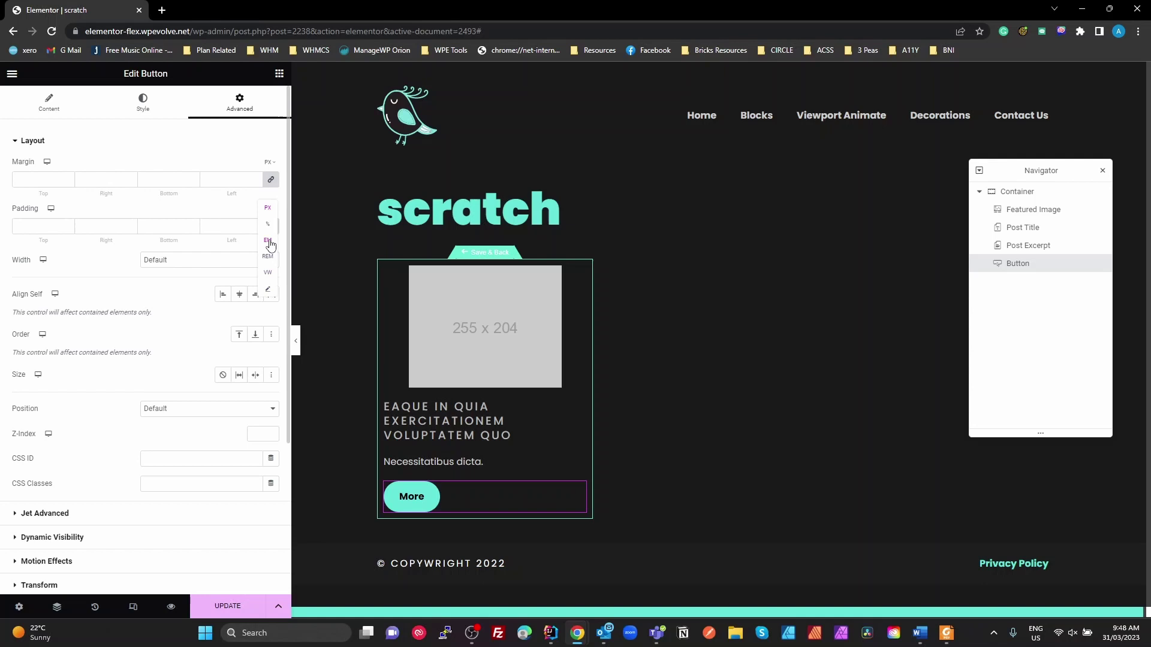
click(49, 227)
text(1)
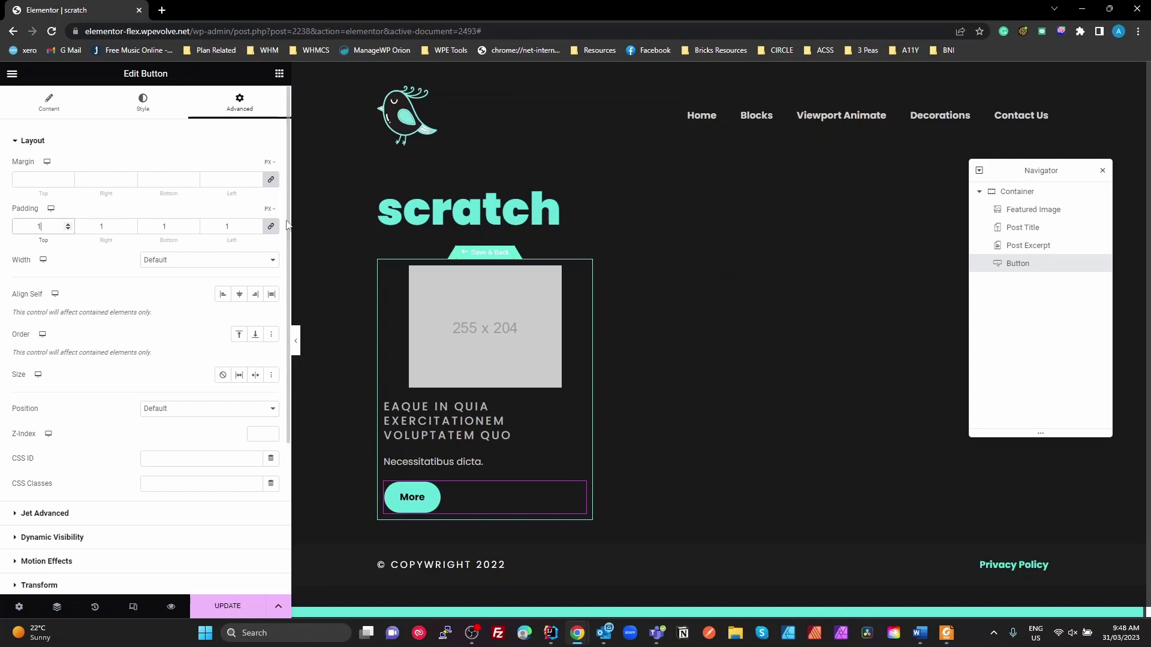
click(269, 209)
click(267, 241)
text(1)
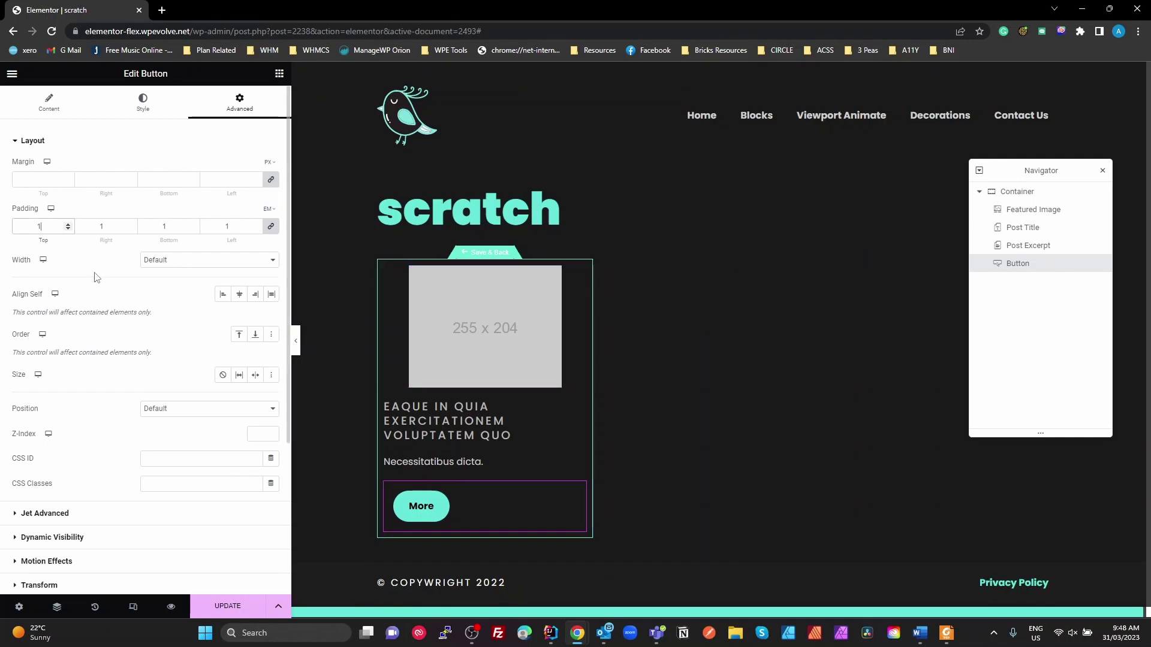
- Select the card's outer container and give it 1 em padding on all sides
click(1007, 193)
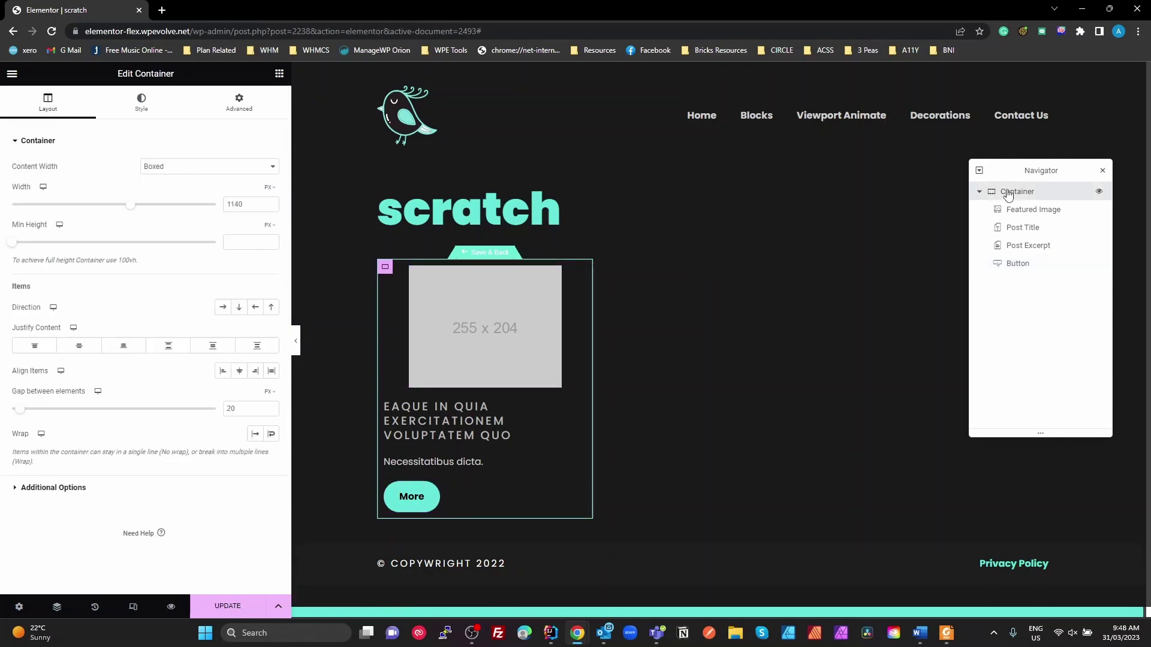
click(239, 101)
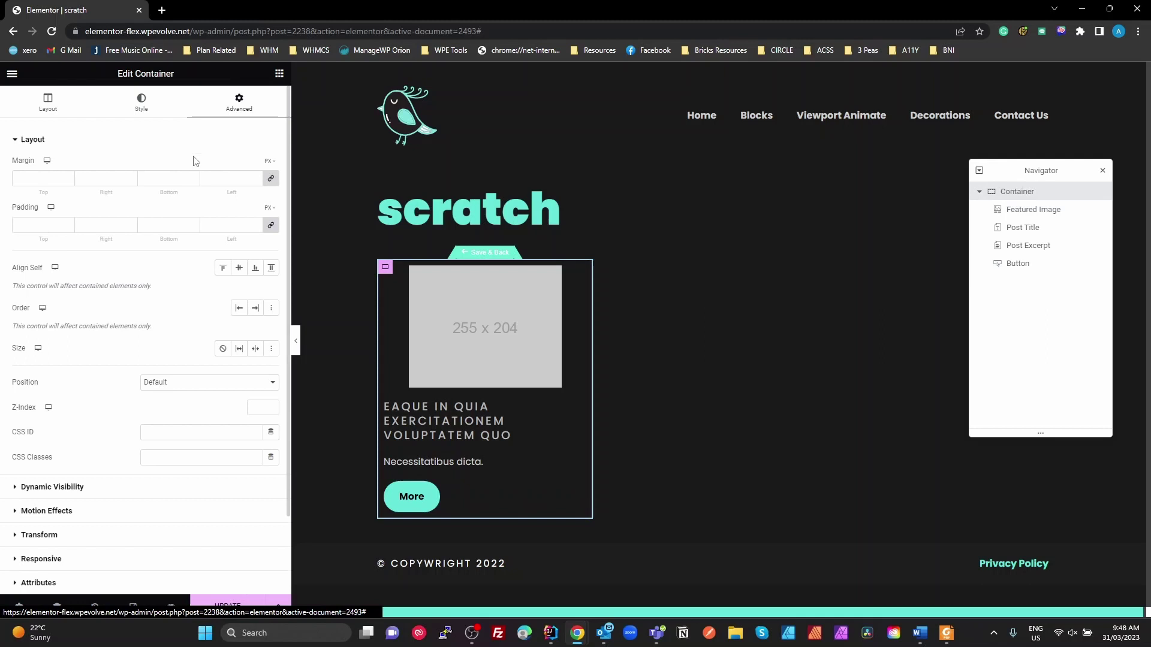
click(269, 210)
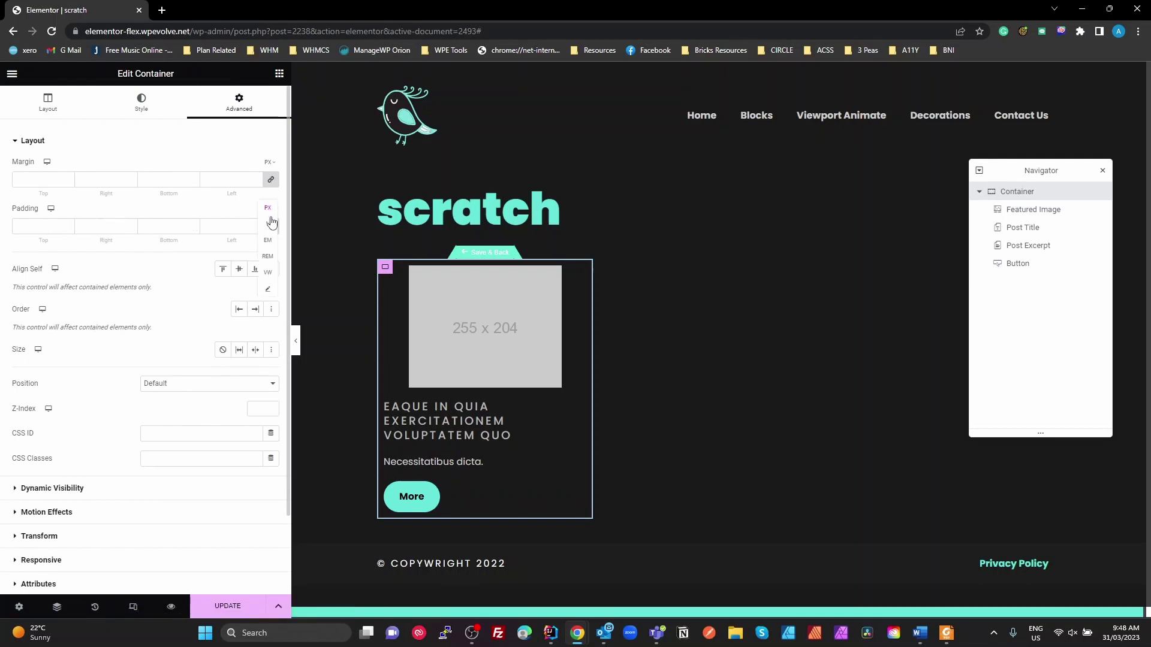
click(270, 239)
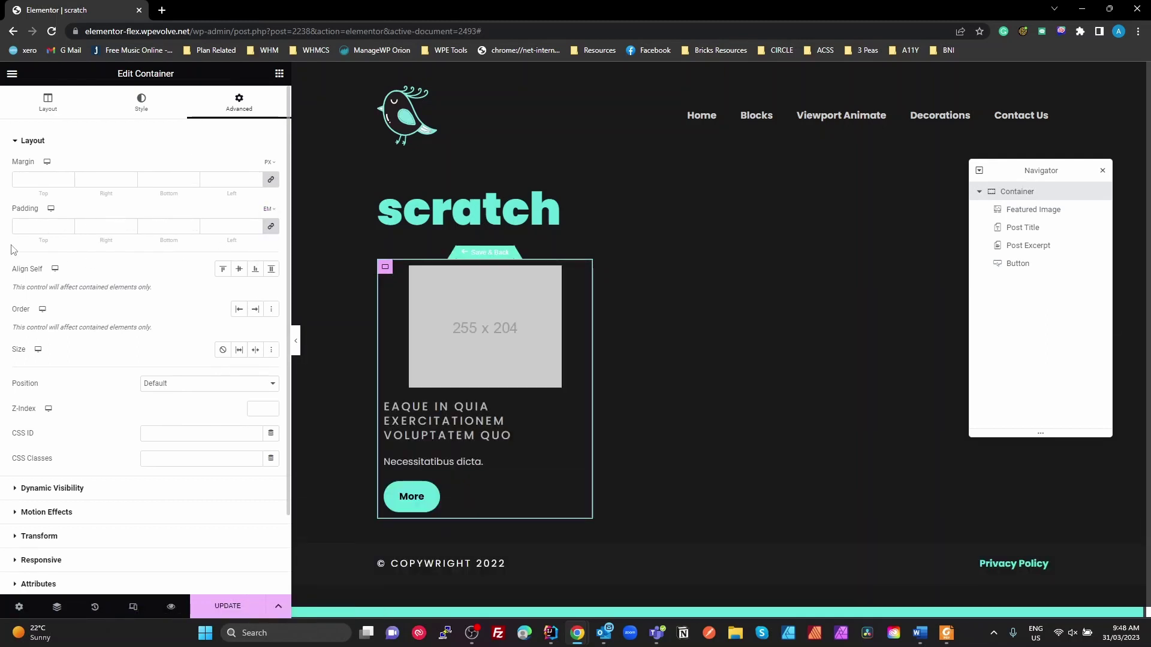
click(41, 231)
text(1)
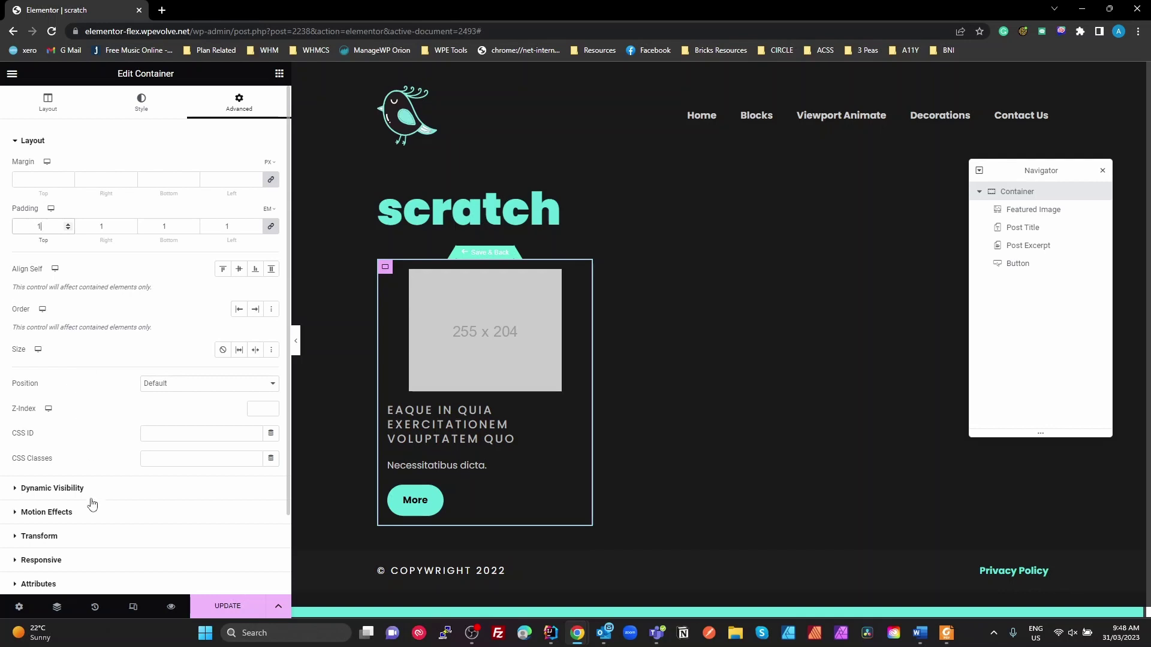
- Give the container a solid 1 px Accent-colour border with 4 px radius, then update
click(142, 102)
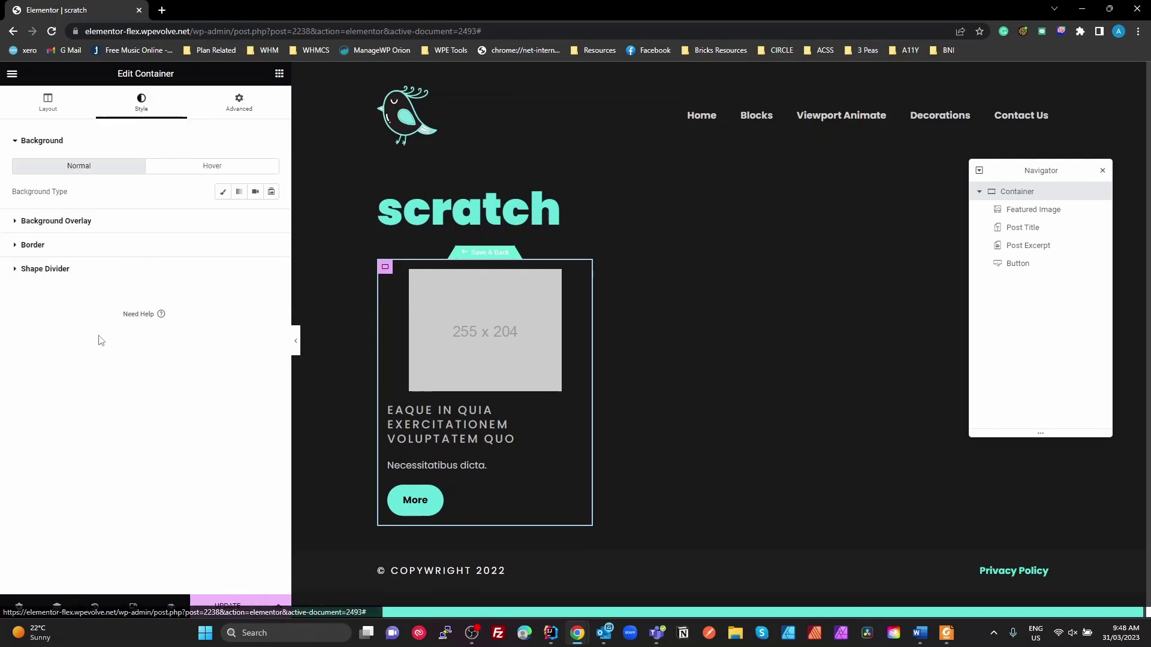
click(84, 243)
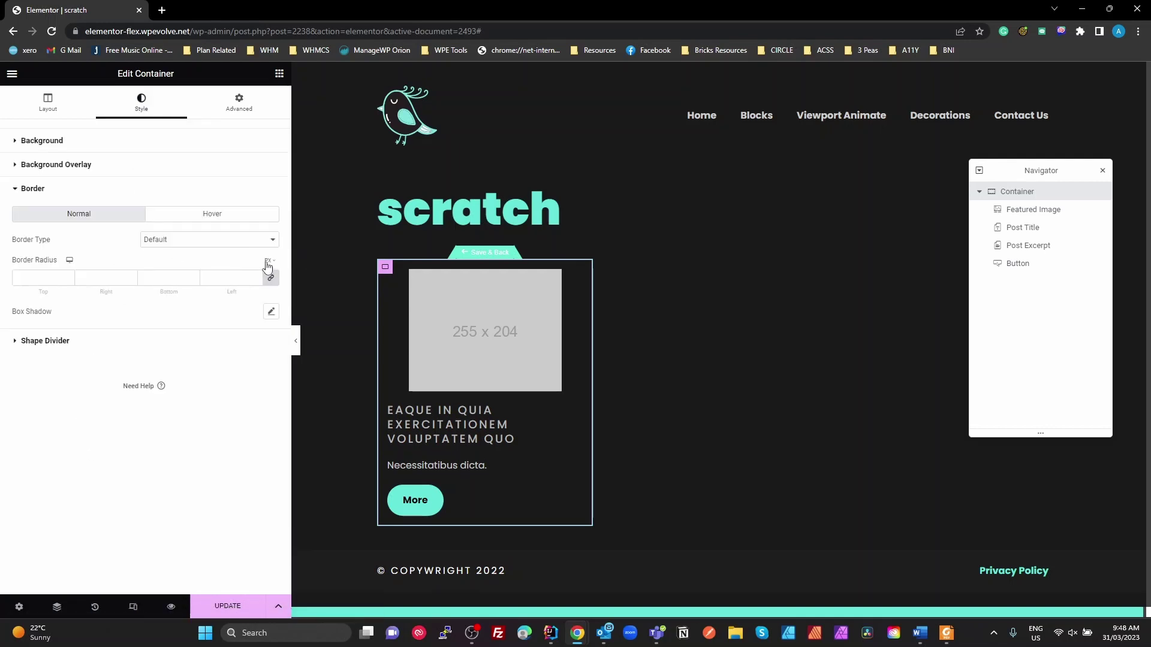
click(231, 240)
click(152, 270)
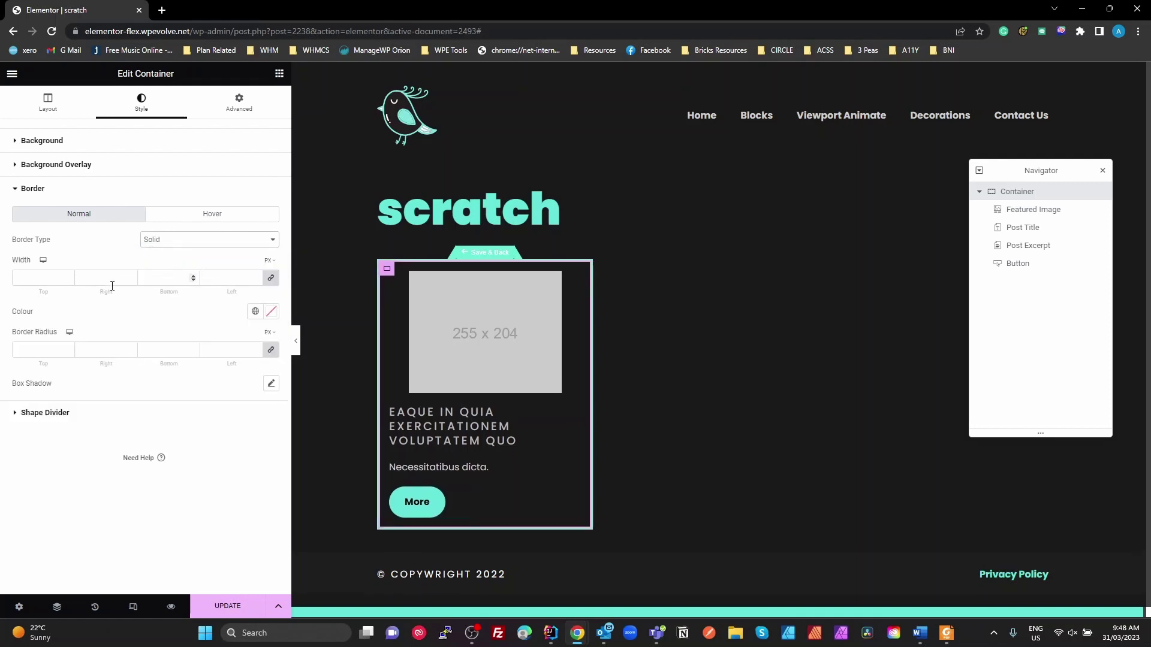
click(41, 280)
text(1)
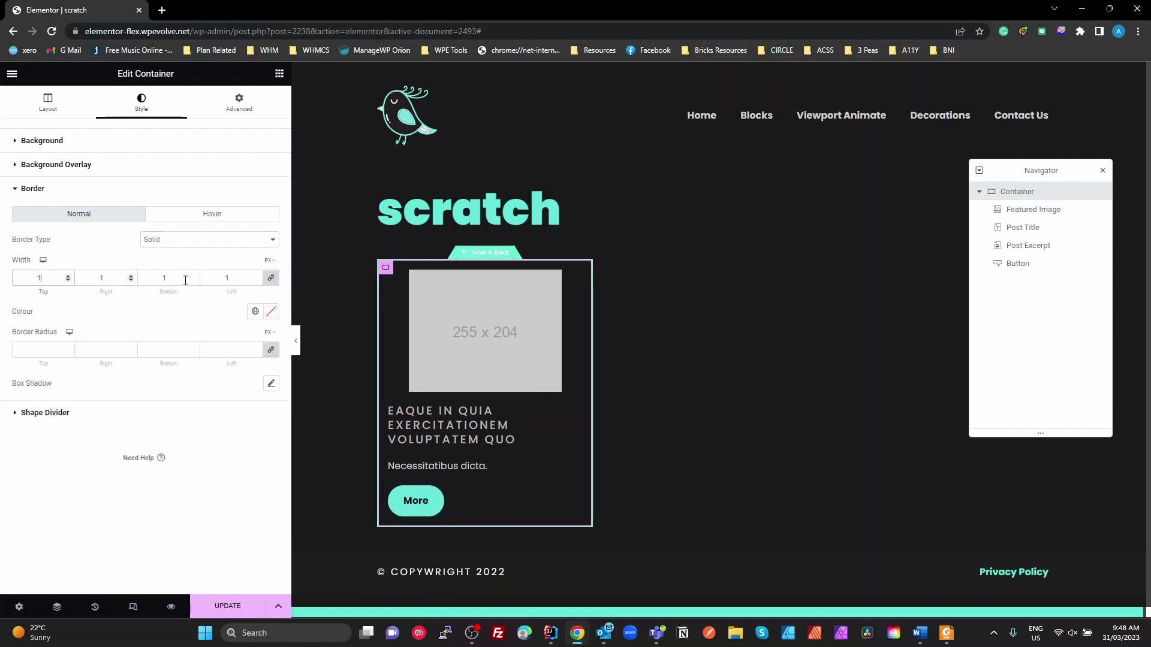
click(254, 311)
click(137, 450)
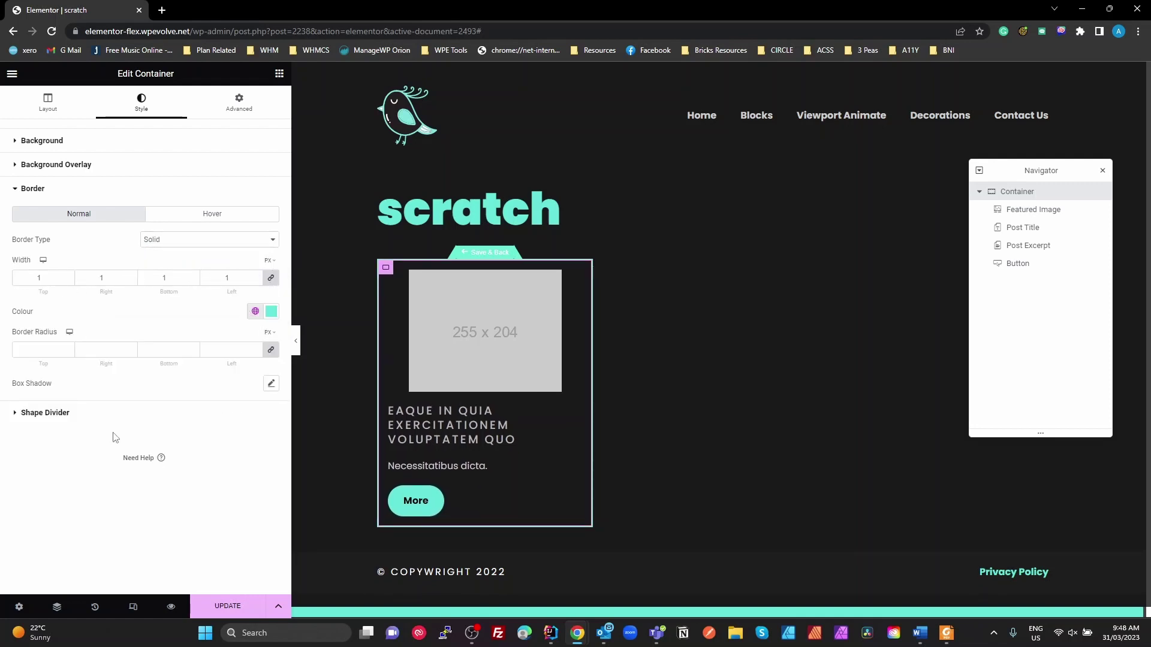
click(40, 353)
text(4)
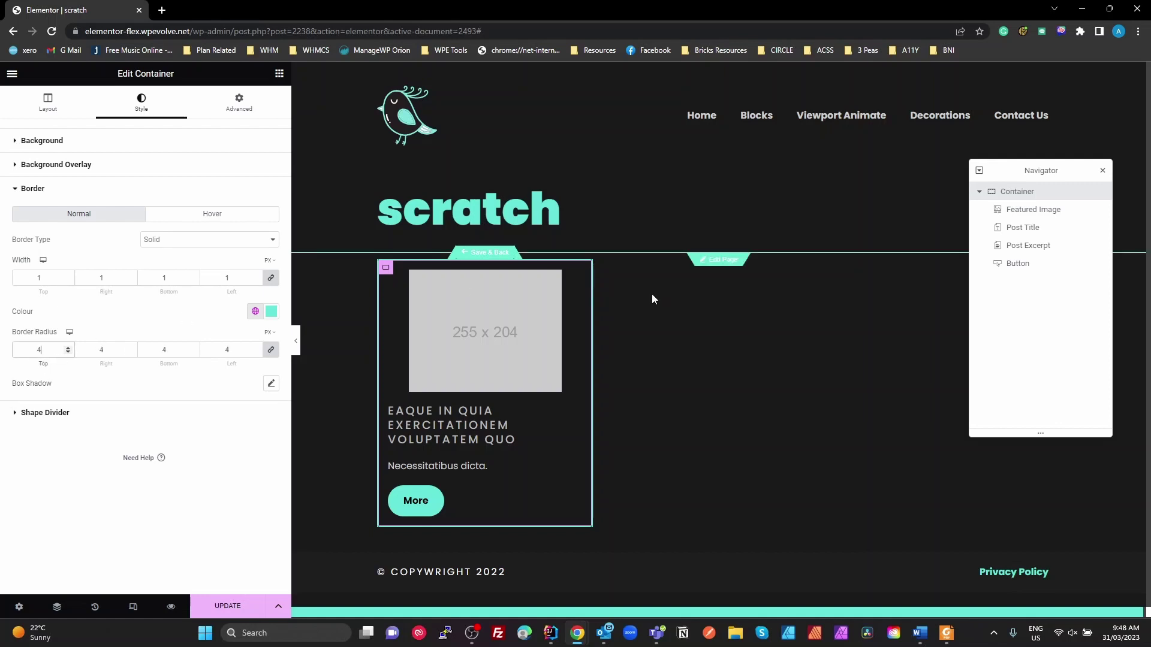
click(236, 610)
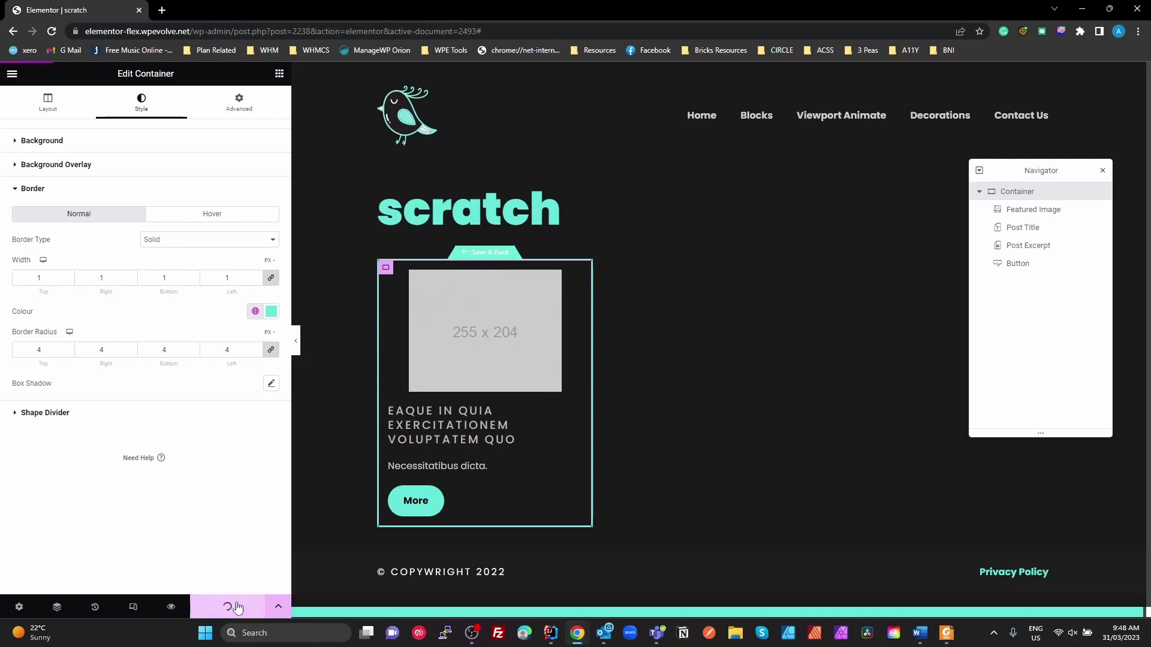
- Back on the page, switch Equal height on for the Loop Grid and update
click(488, 254)
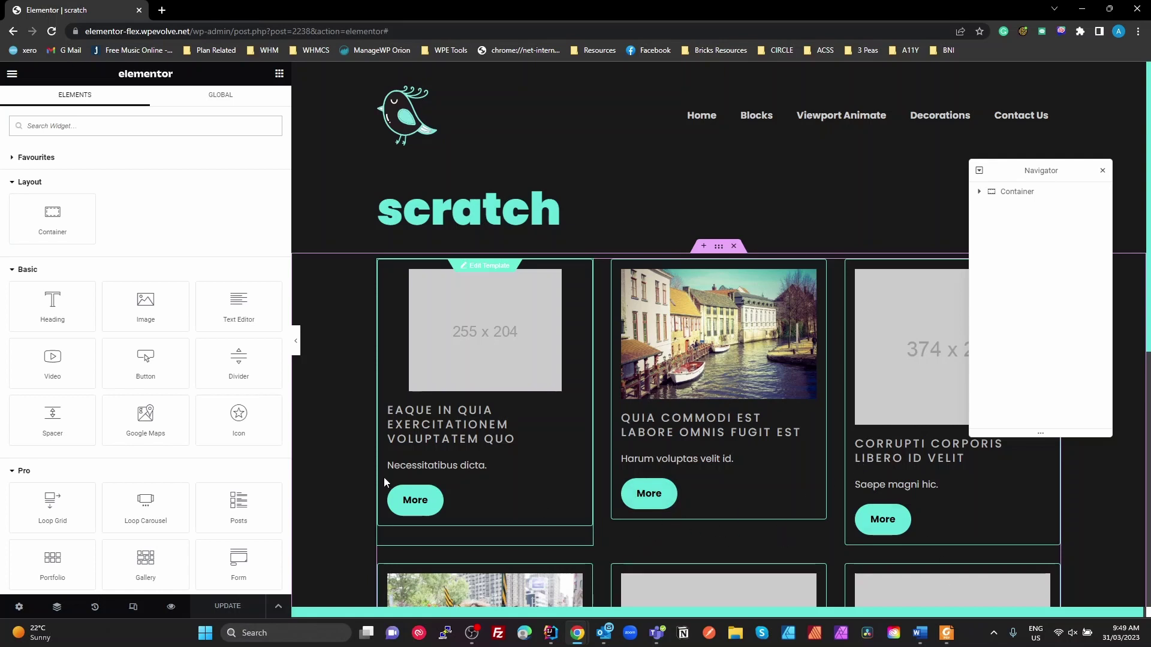
click(980, 192)
click(1022, 210)
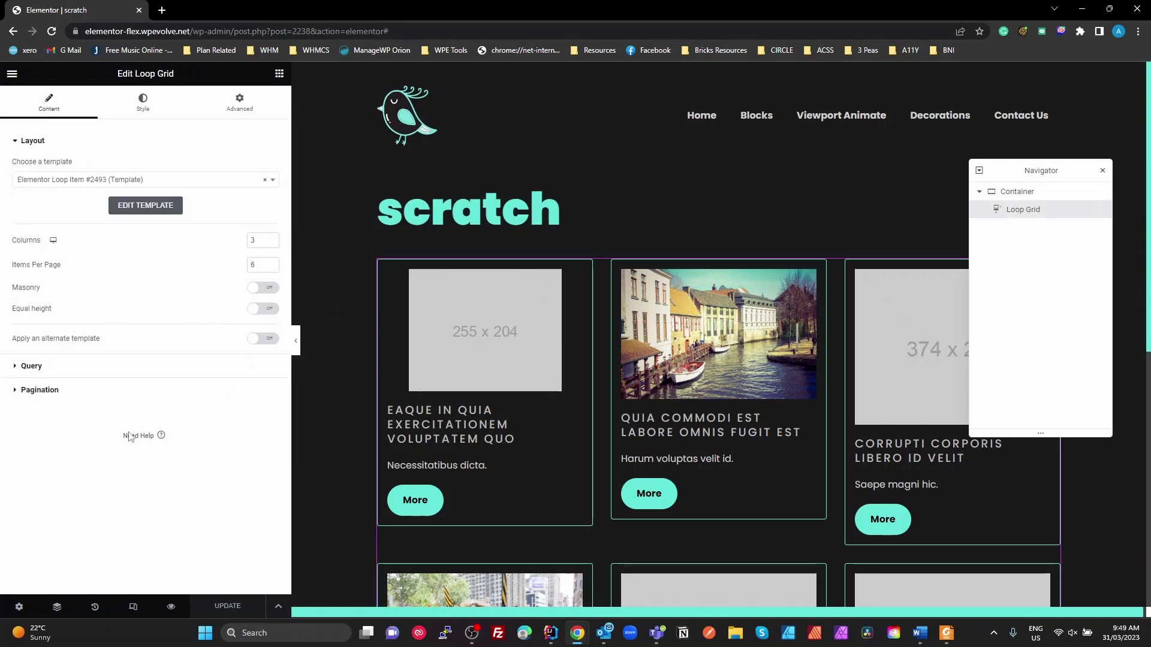
click(261, 310)
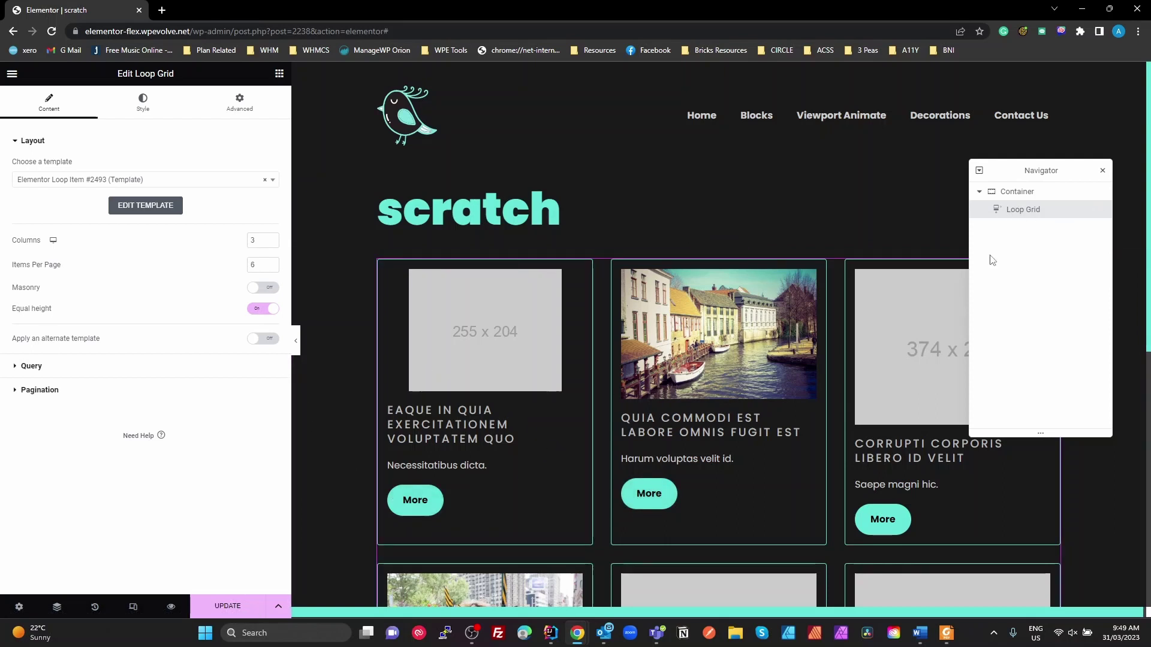
click(227, 606)
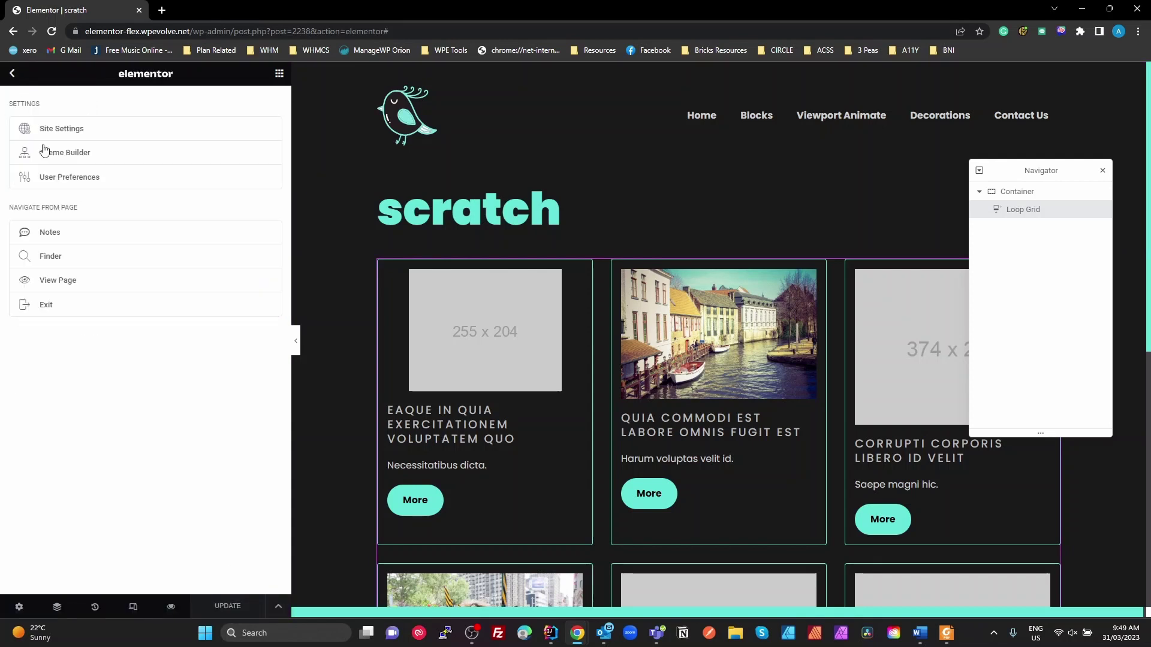
- View the live scratch page in a new tab and inspect its cards with the DevTools element picker
right_click(66, 280)
click(99, 287)
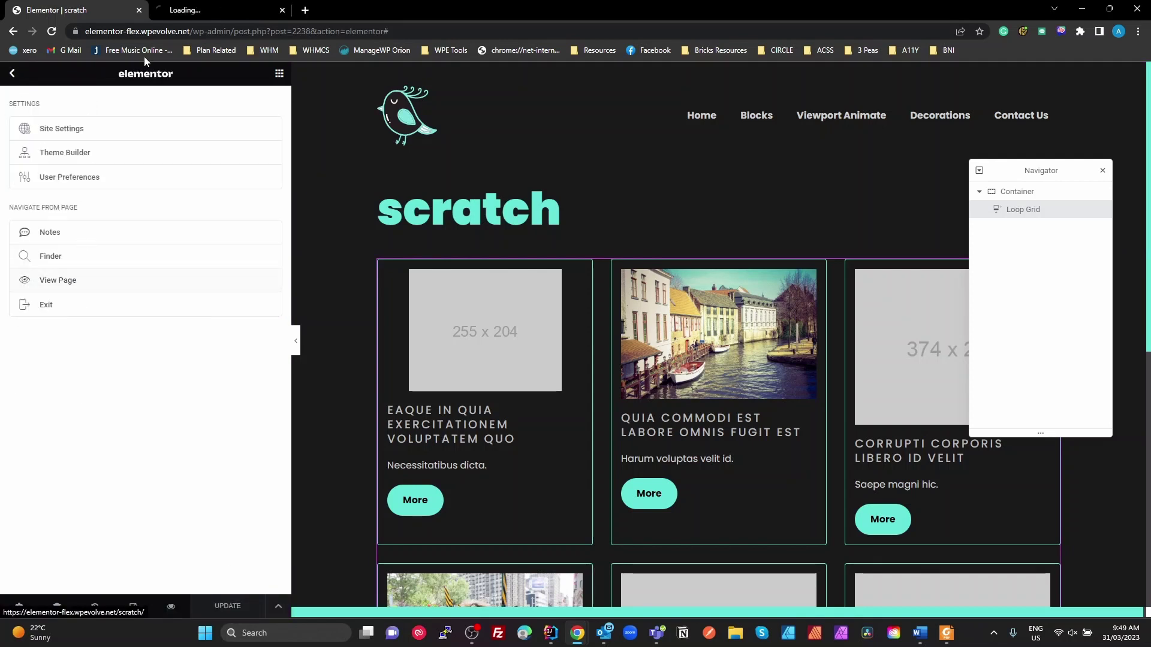
click(206, 12)
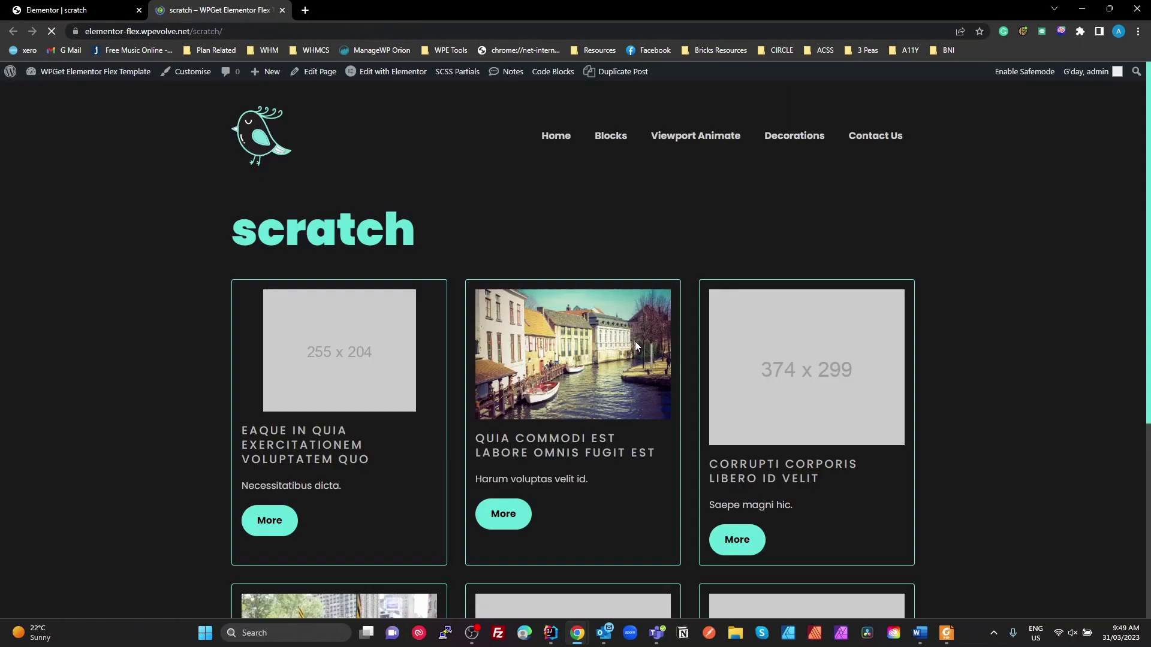
key(ctrl+shift+i)
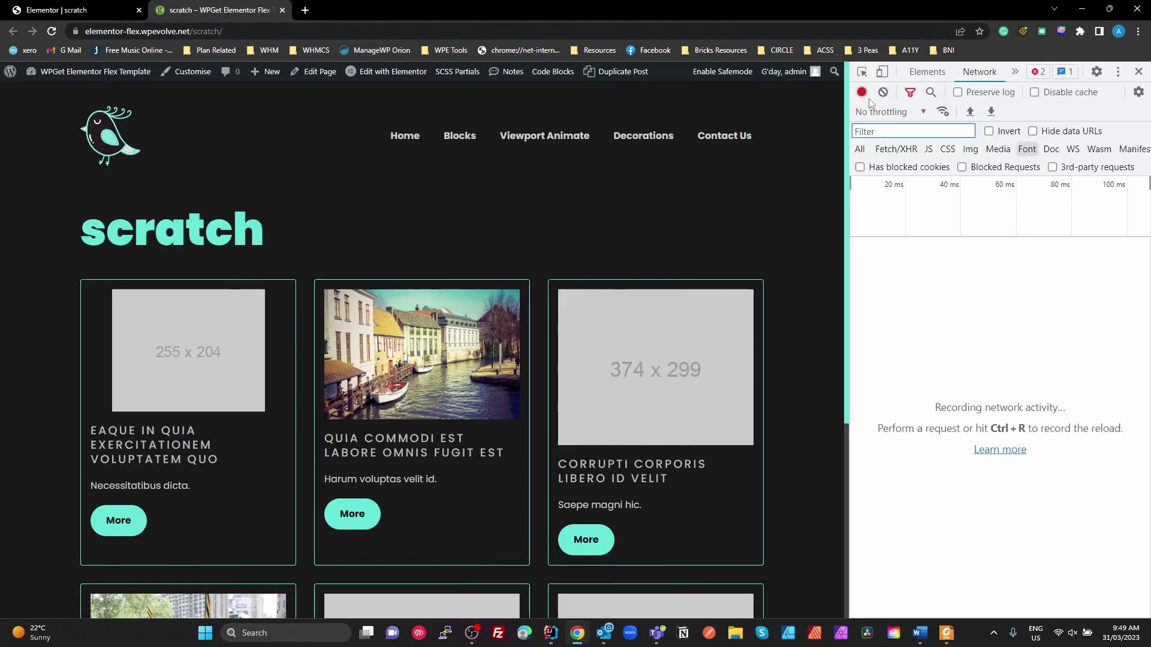
key(ctrl+shift+c)
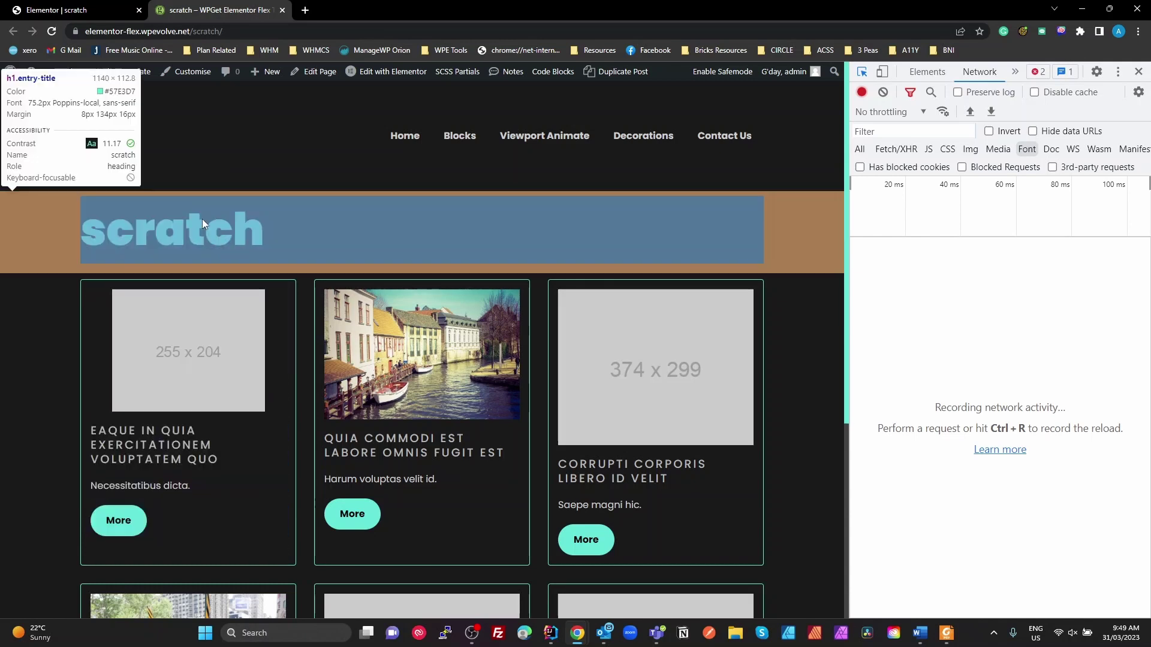
click(60, 9)
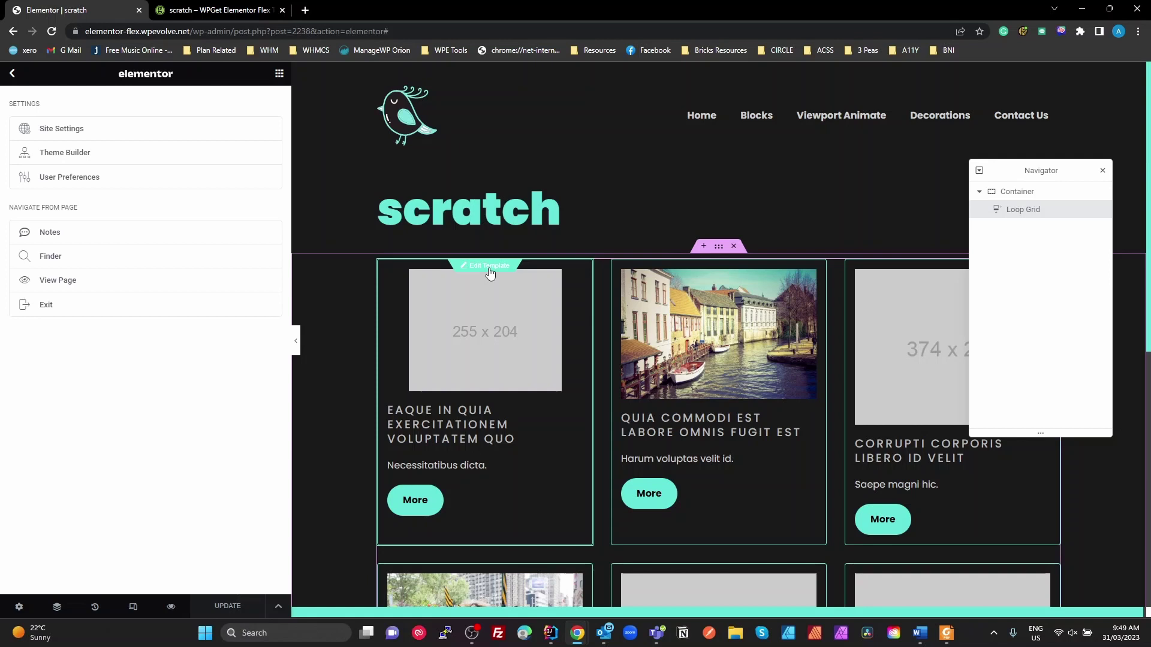
- Reopen the loop item template and set the More button's top margin to custom 'auto'
click(490, 267)
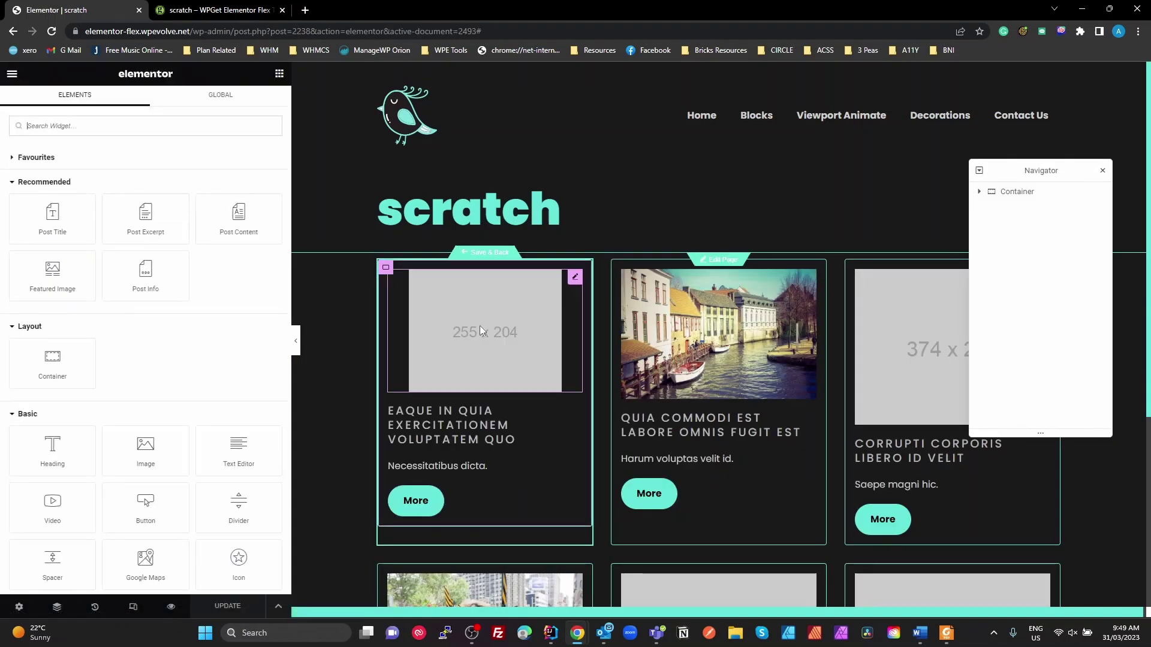
click(470, 501)
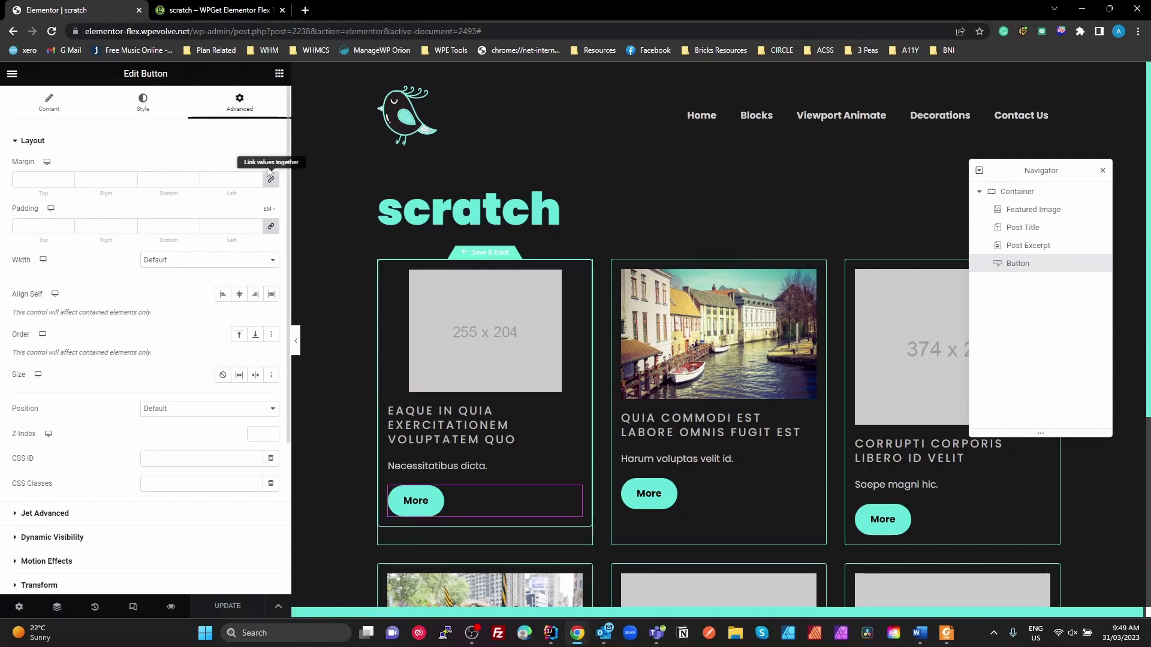
mouse_move(268, 161)
click(268, 242)
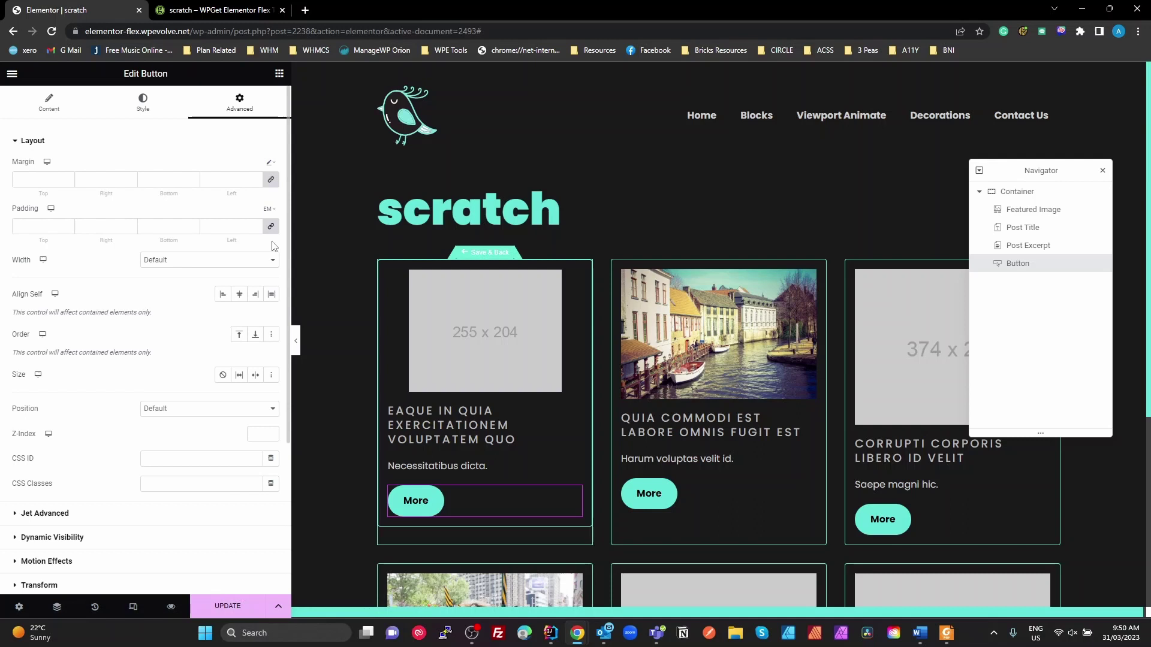
click(32, 181)
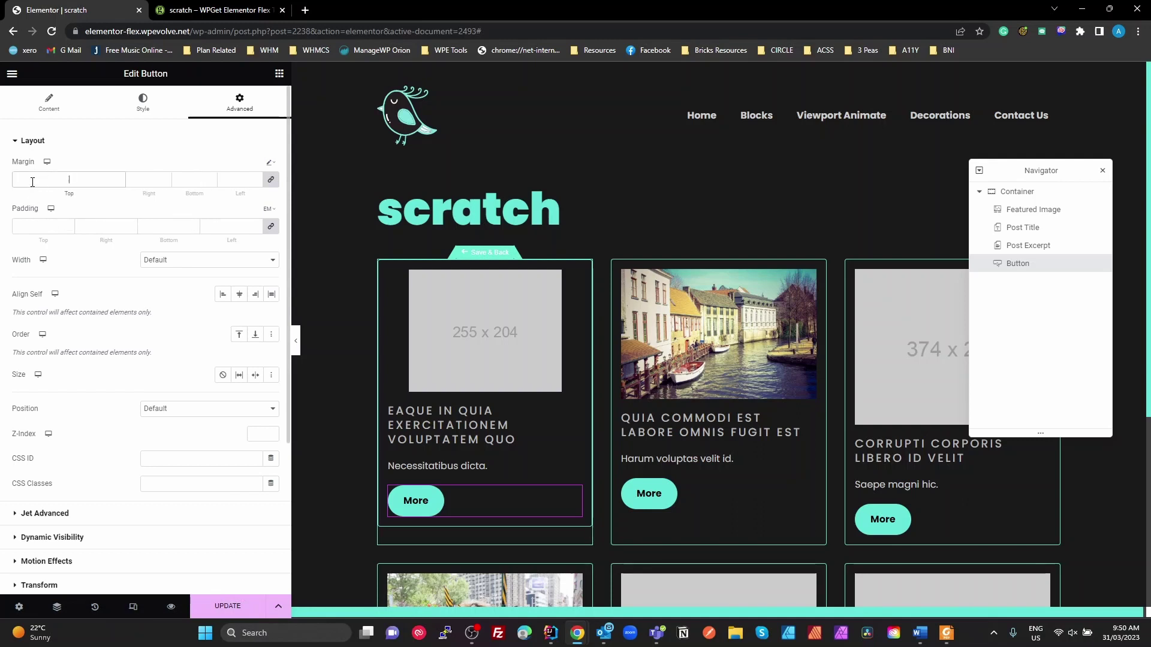
text(auto)
- Set the right, bottom and left margins to 0 and update the template
click(113, 175)
double_click(128, 179)
text(0)
key(Tab)
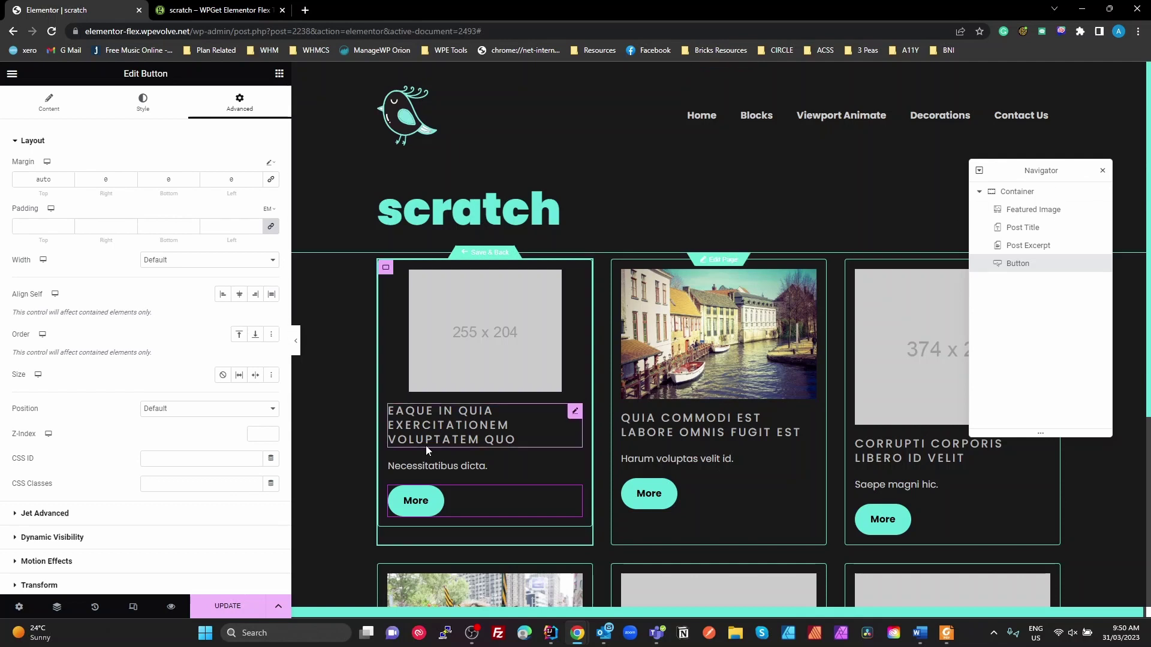
click(232, 612)
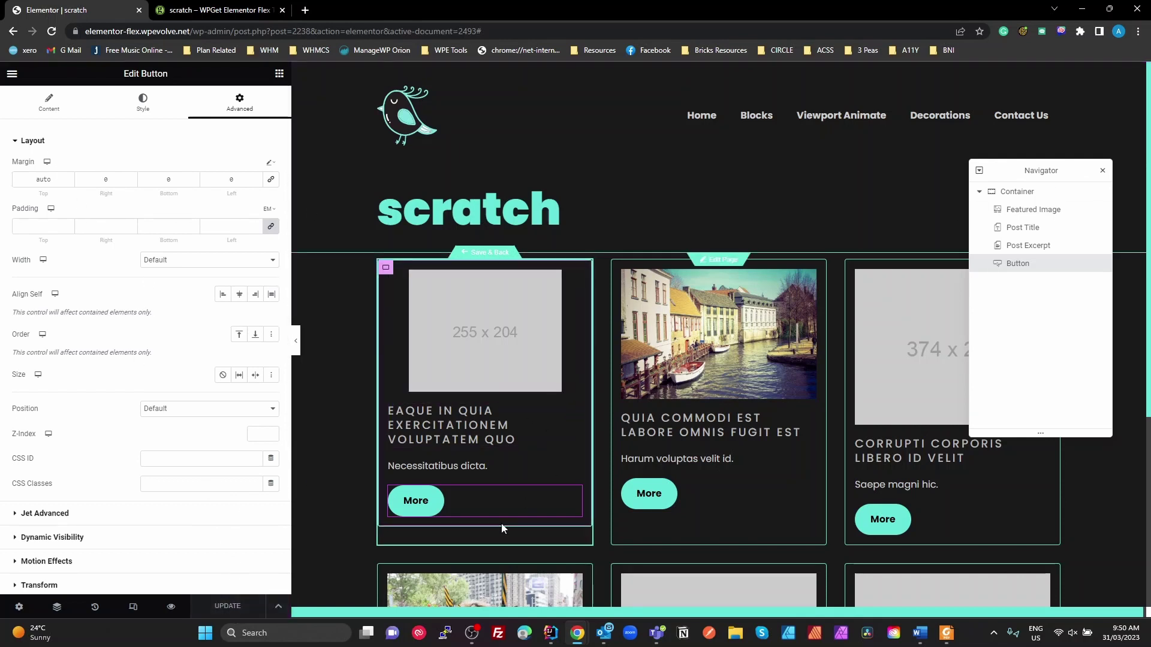
click(242, 10)
- Reload the live page, inspect the first card's button wrapper, and dock DevTools to the bottom, enlarged
key(ctrl+r)
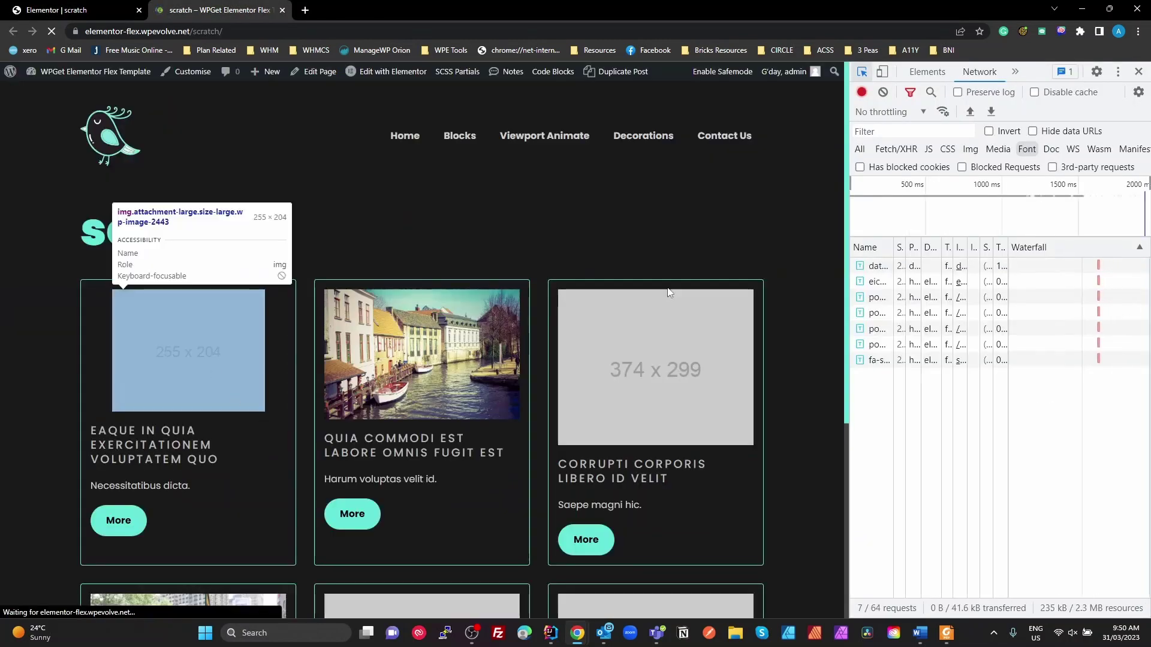
click(861, 73)
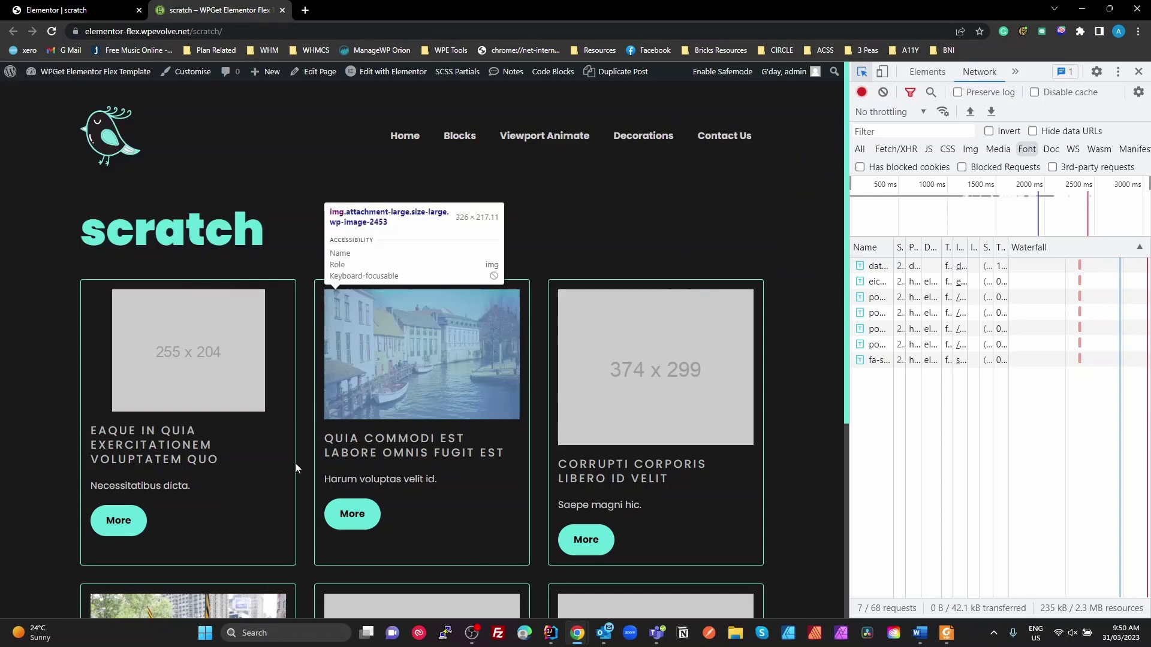
click(204, 533)
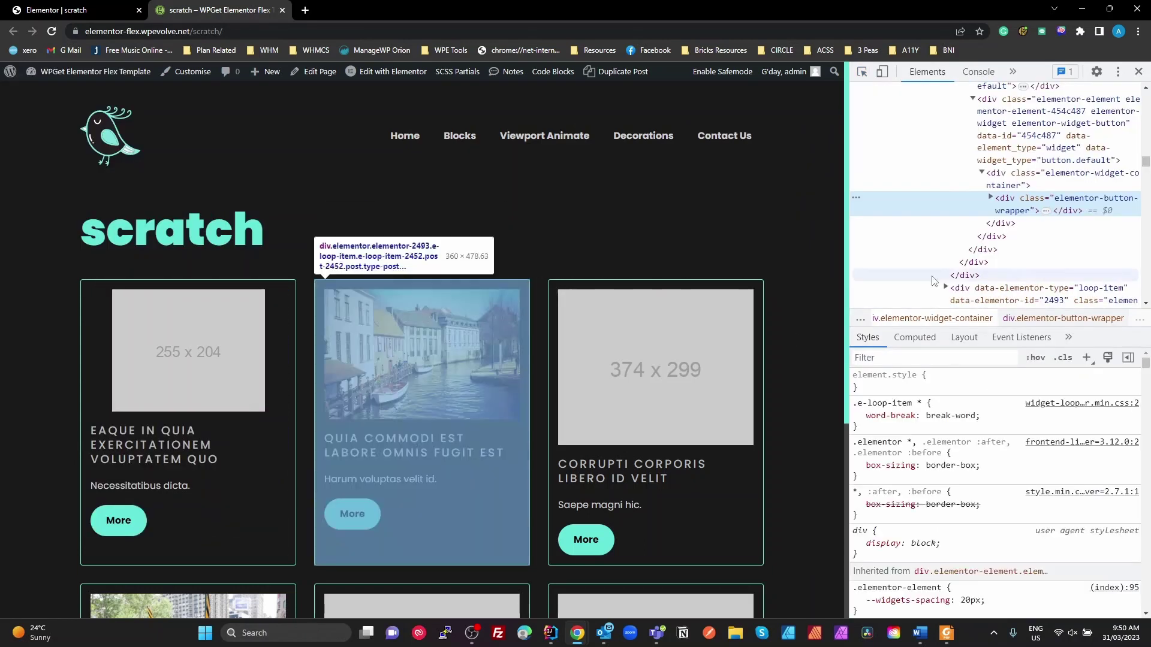
click(1117, 72)
click(1120, 100)
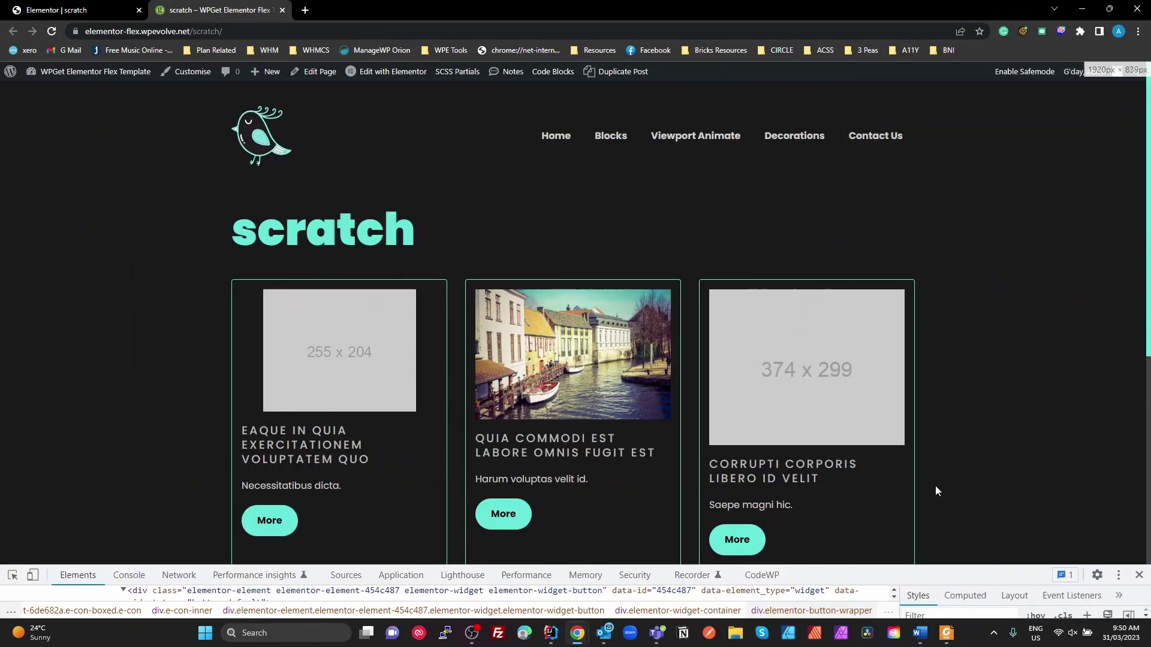
drag(994, 565, 455, 379)
scroll(360, 557, up, 4)
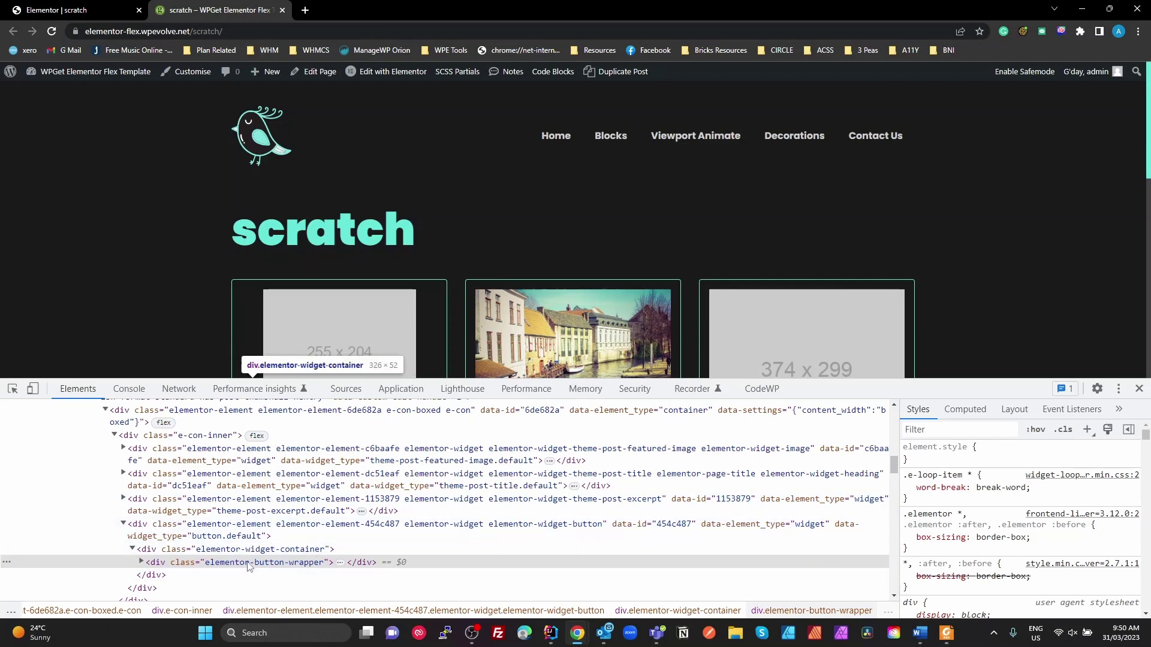
- Select the button's widget-container element and copy its class name
click(304, 531)
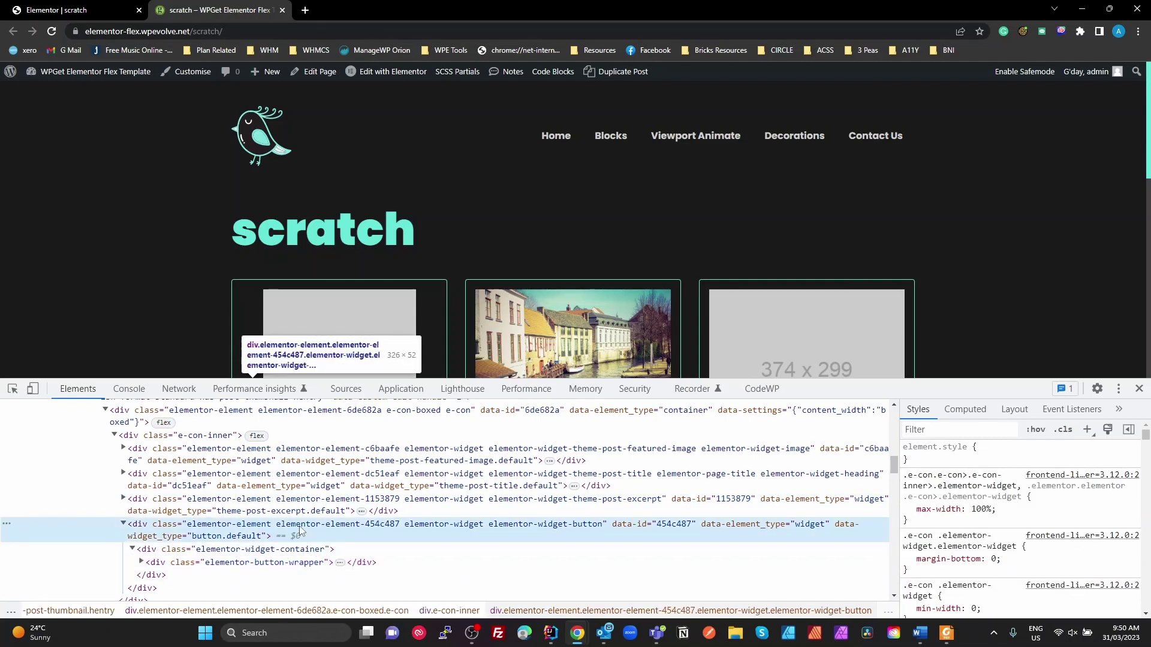
scroll(977, 515, down, 3)
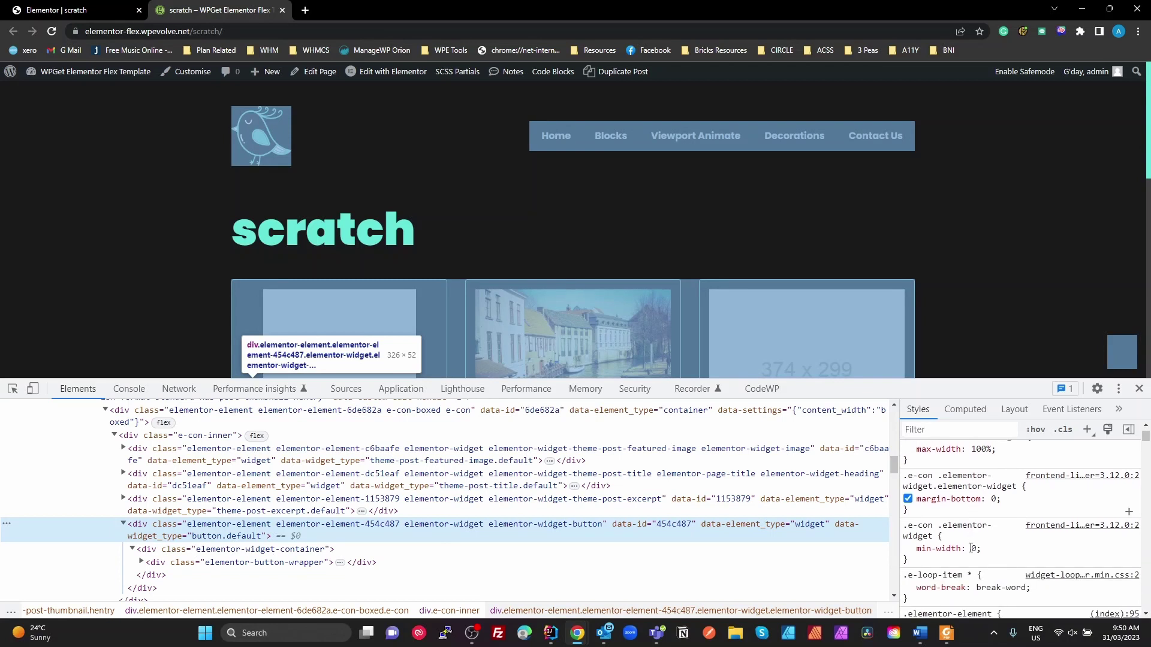
scroll(971, 551, up, 3)
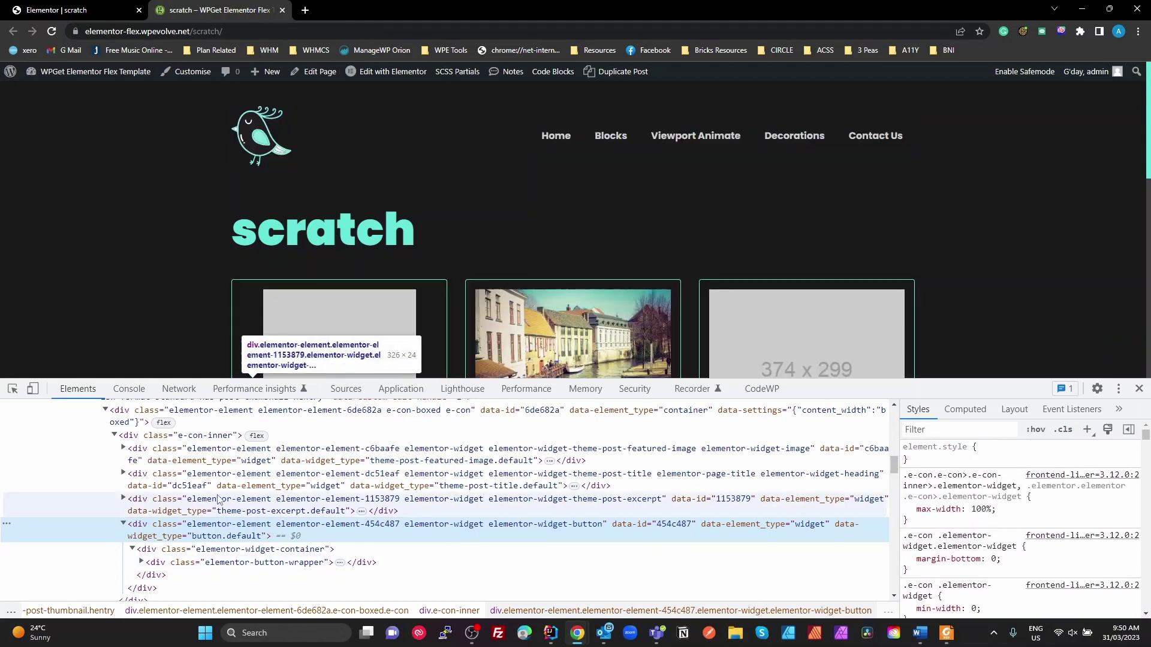
scroll(451, 258, down, 4)
scroll(449, 268, down, 1)
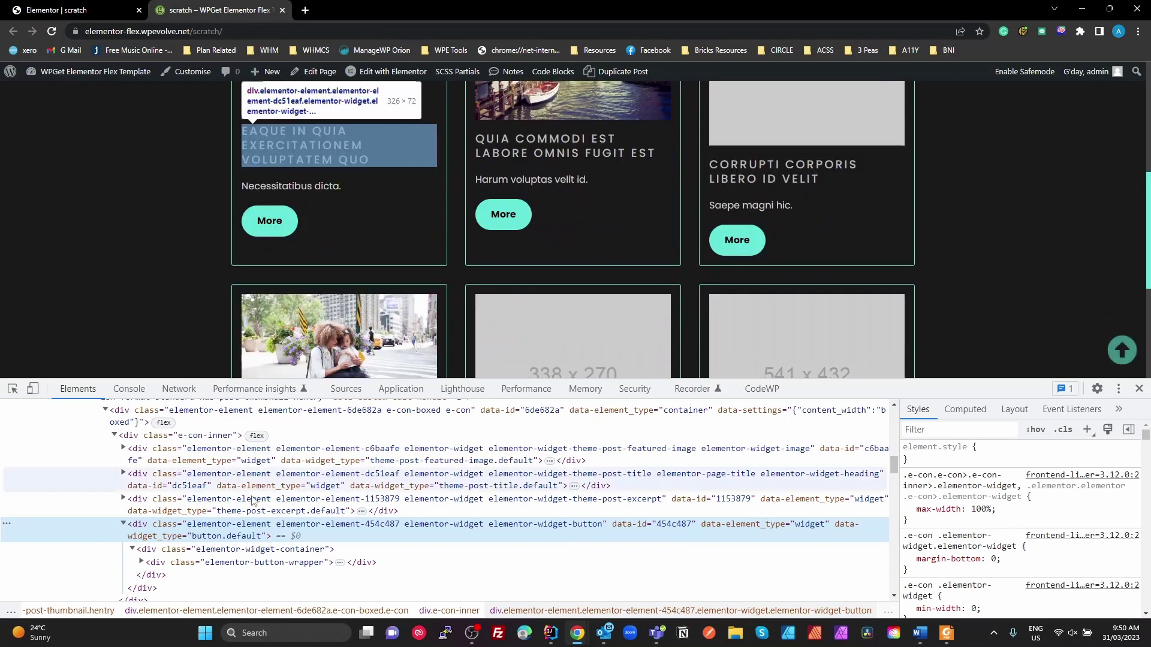
click(237, 550)
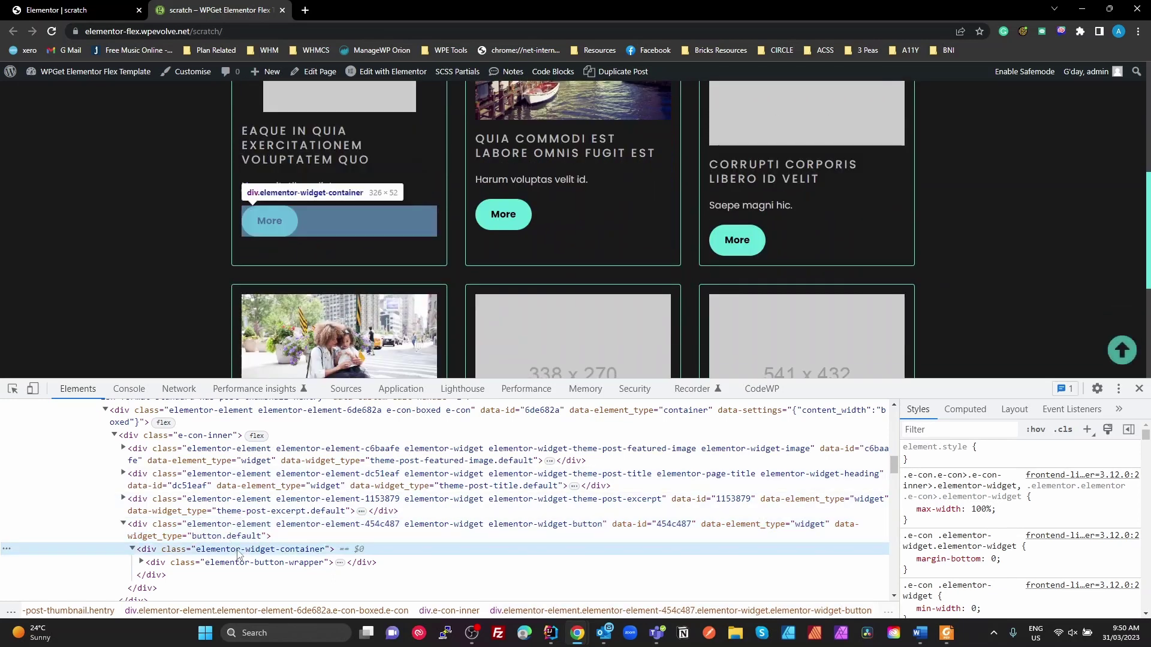
double_click(271, 554)
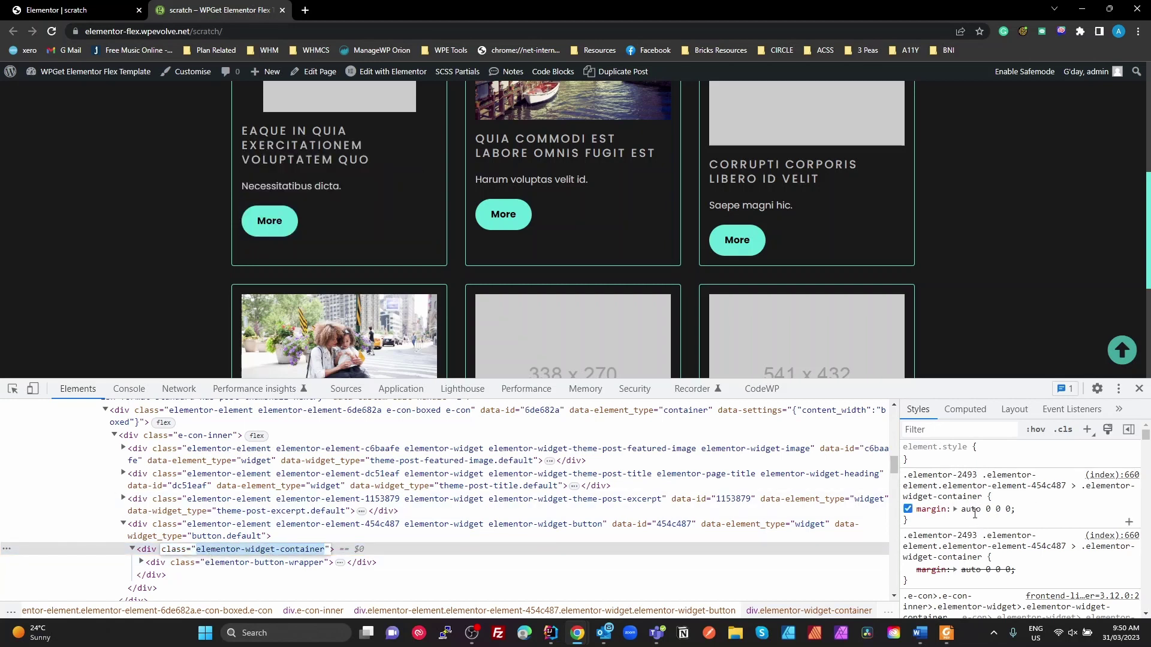
click(150, 549)
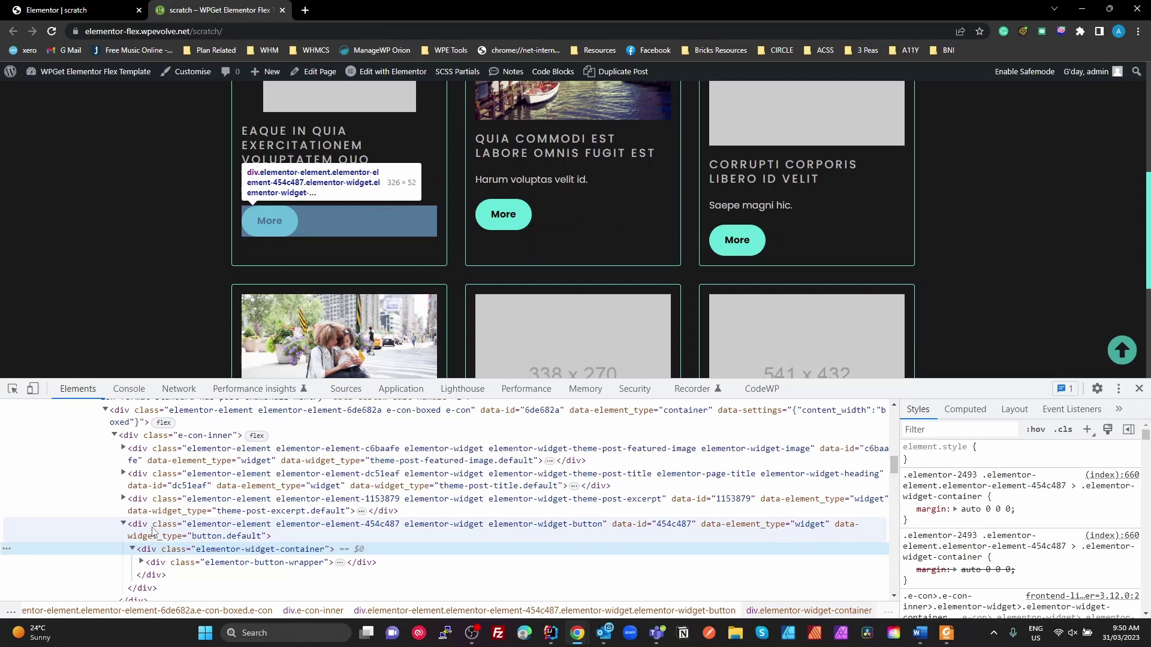
- Select the button widget's outer element and copy its elementor-element class name
click(153, 531)
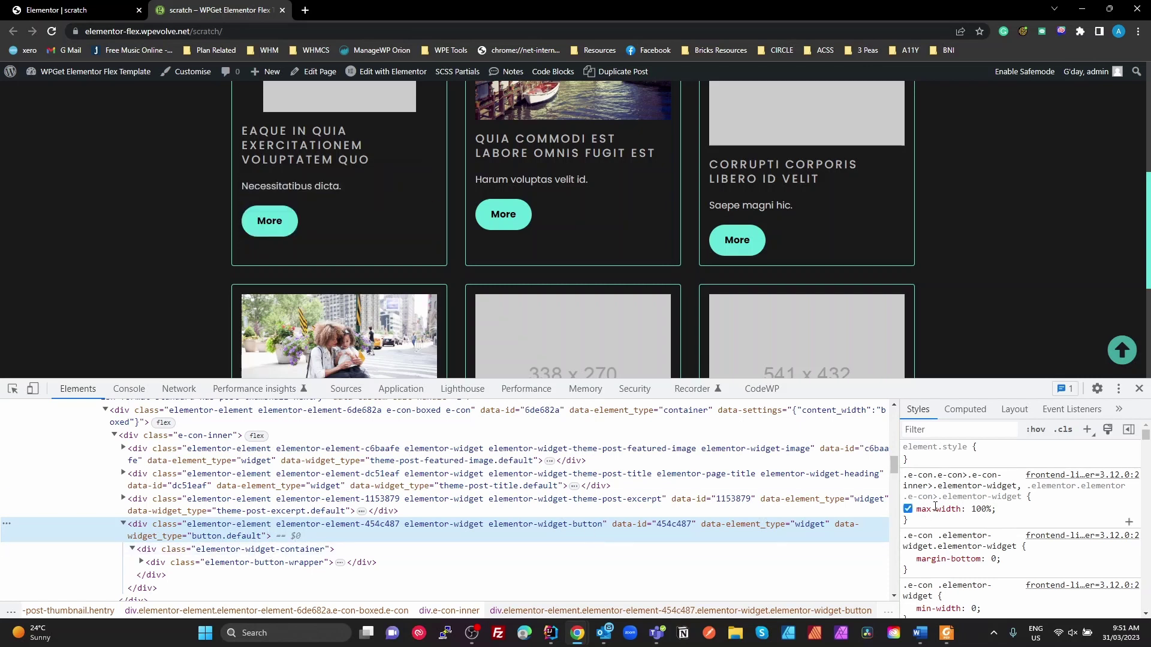
click(262, 549)
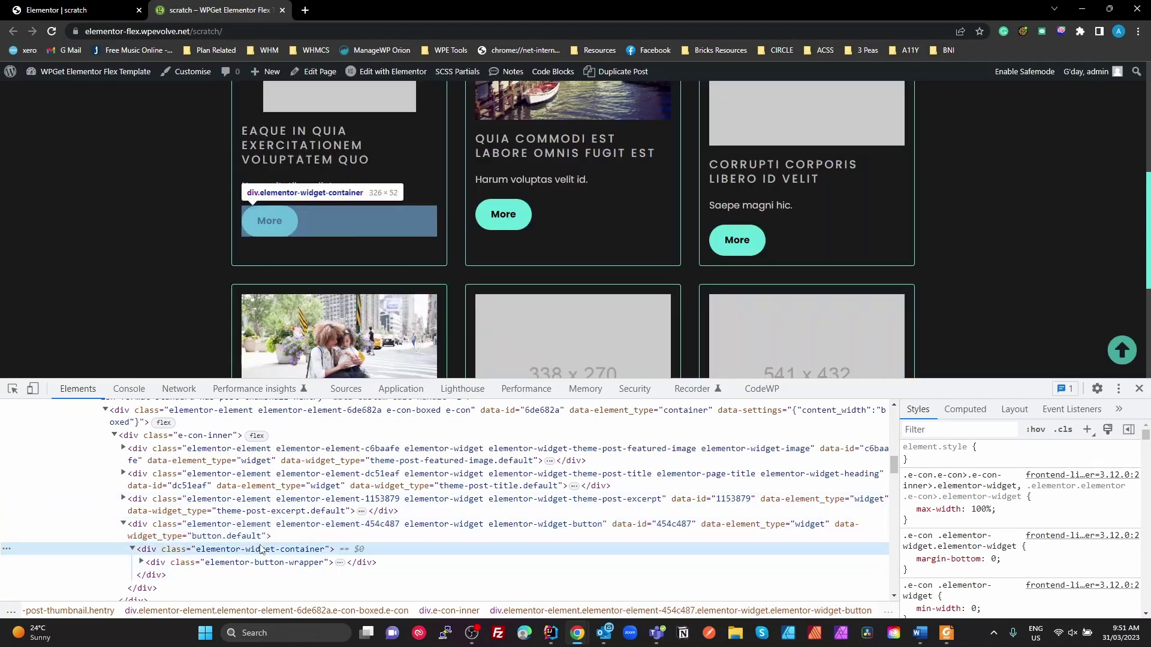
click(228, 531)
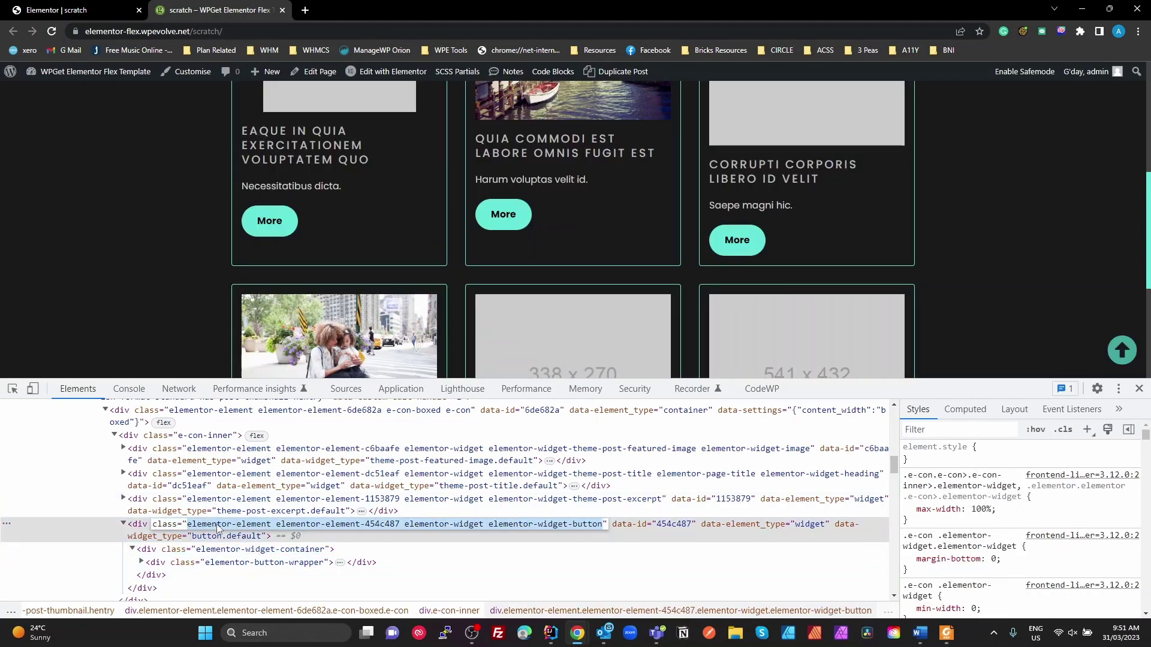
double_click(270, 525)
drag(262, 530, 183, 527)
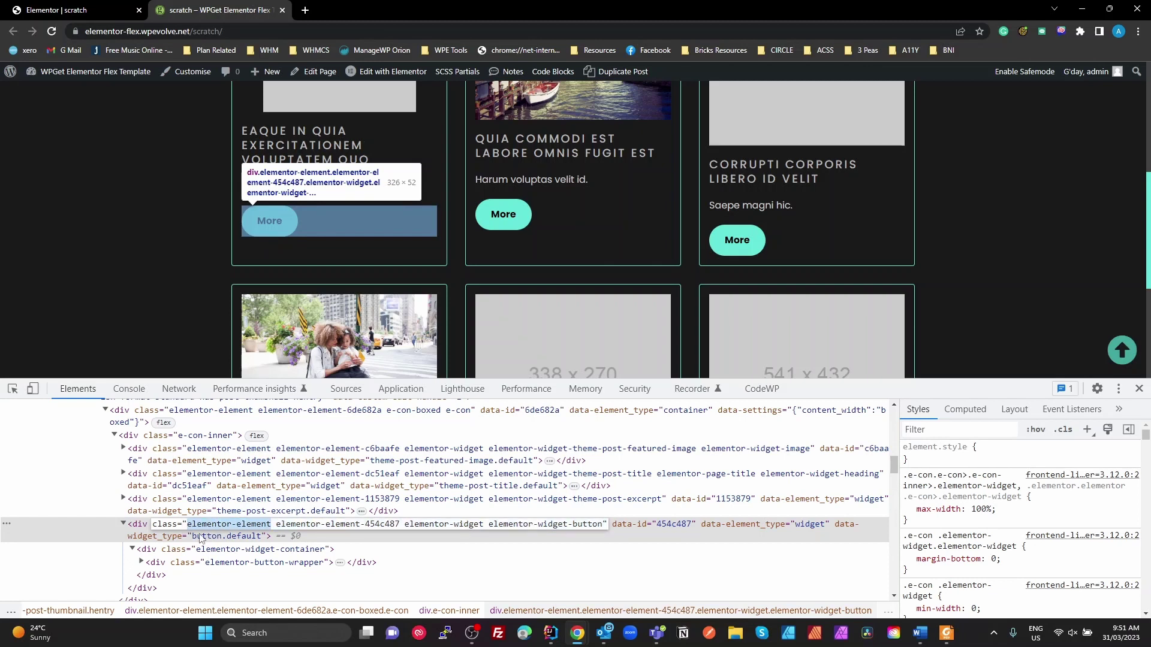
- Save the button changes and reopen the first card's loop item template
key(ctrl+Page_Up)
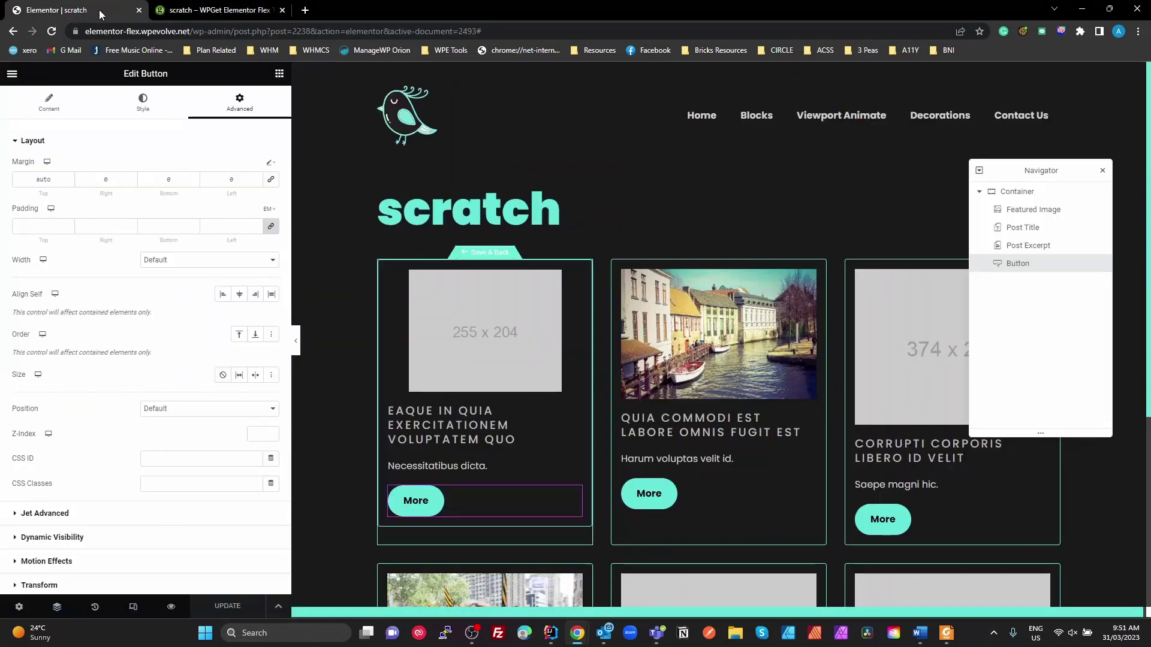
click(485, 256)
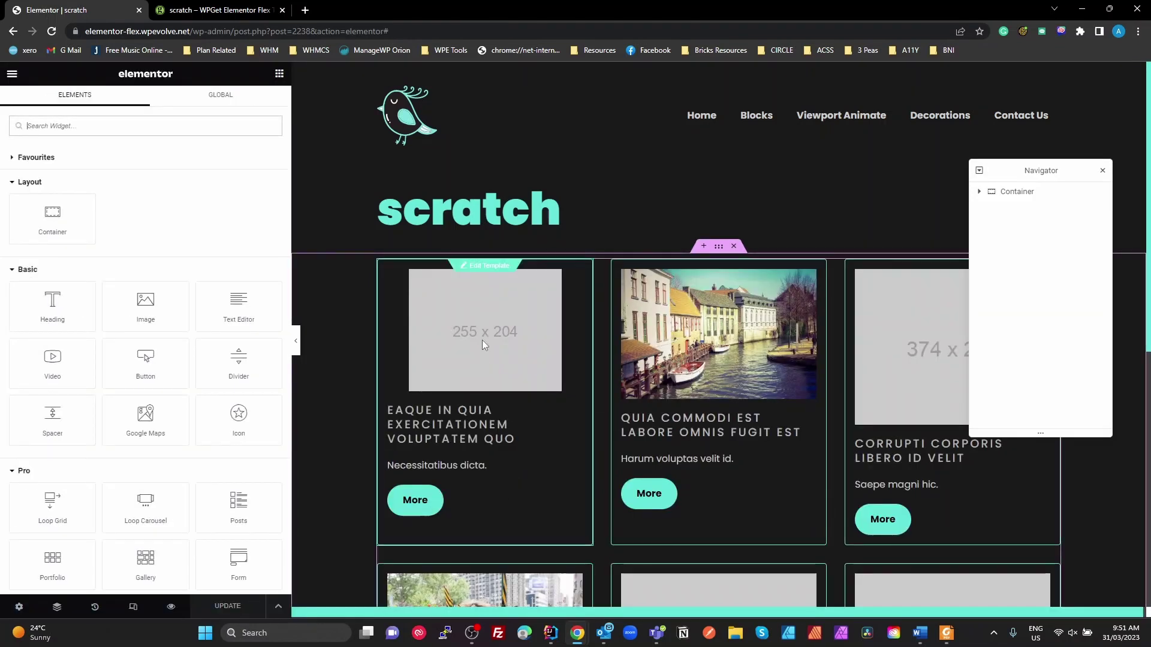
click(502, 268)
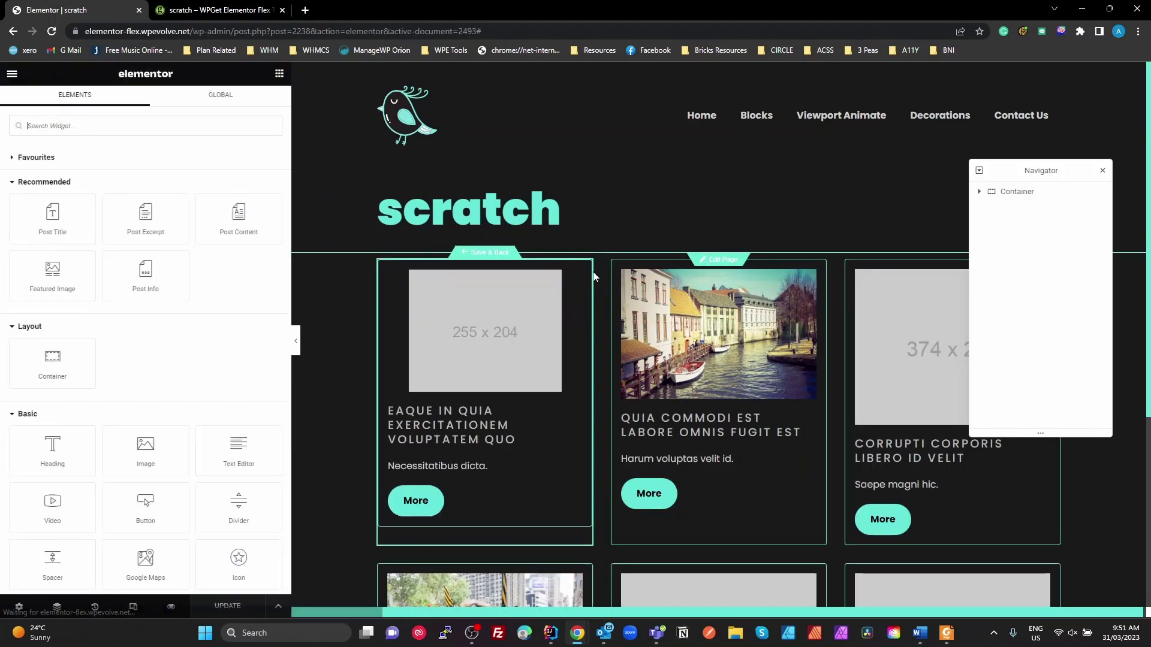
- Select the card container in the Navigator and bring up its Advanced settings, scrolled to Custom CSS
click(212, 98)
click(70, 104)
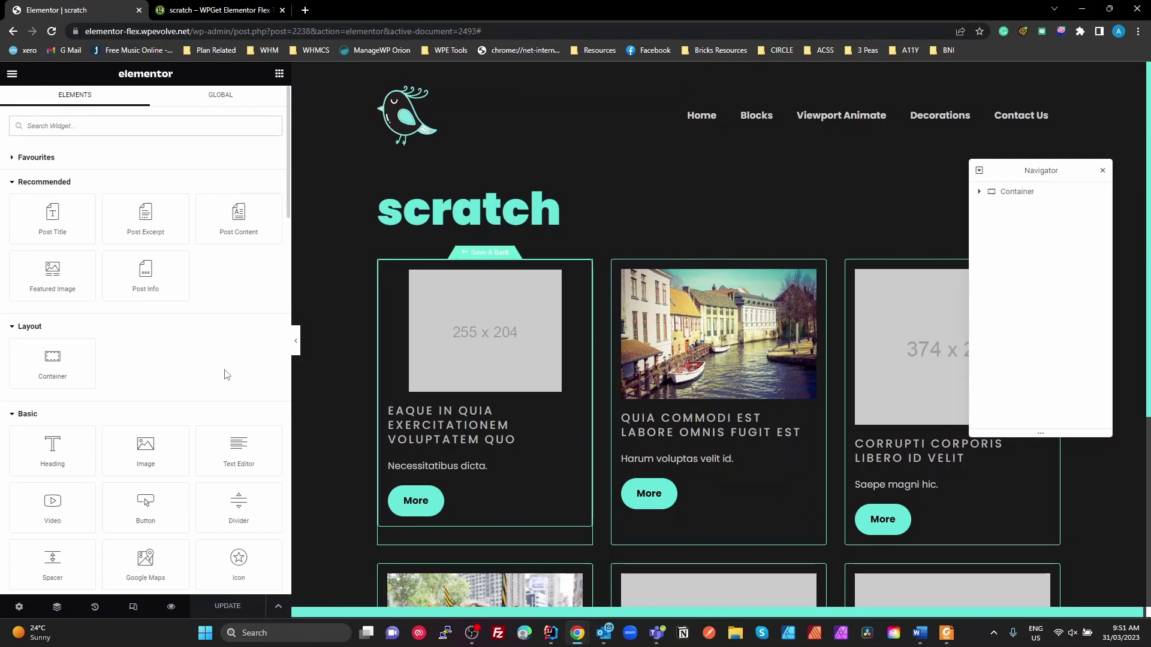
click(980, 192)
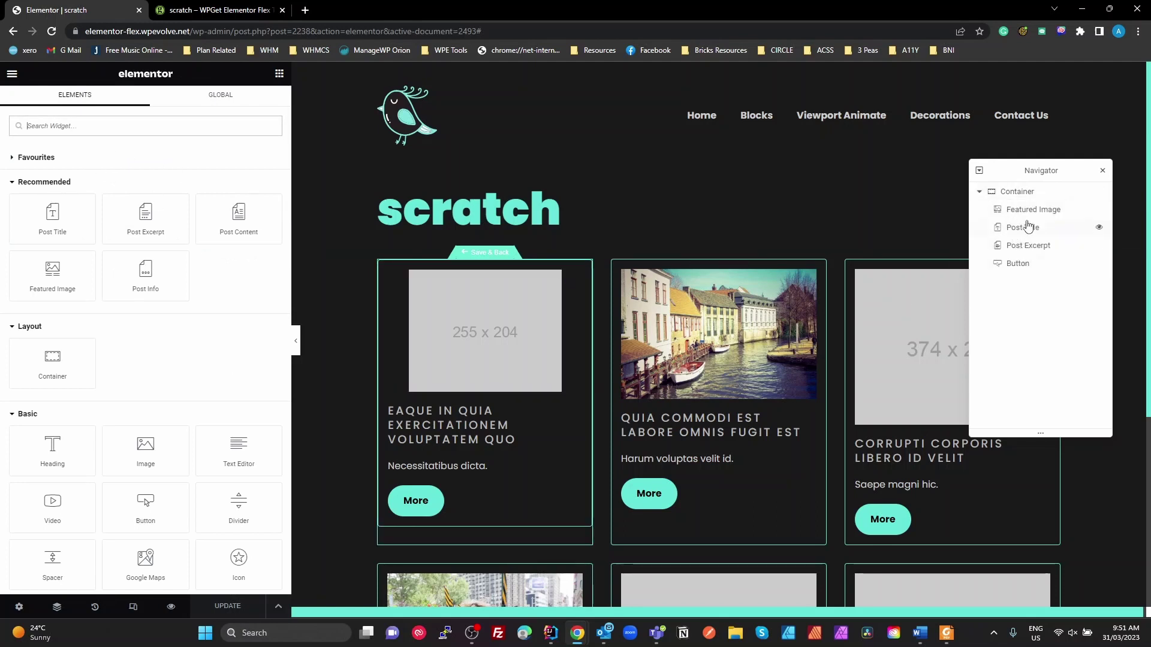
click(1014, 192)
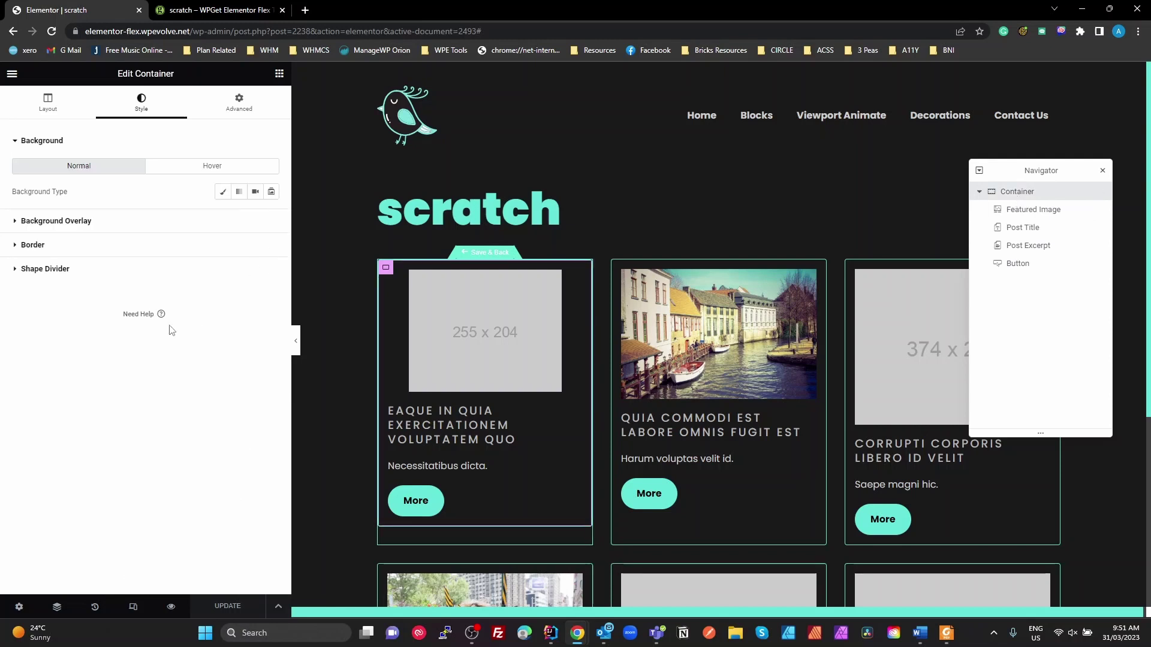
click(239, 102)
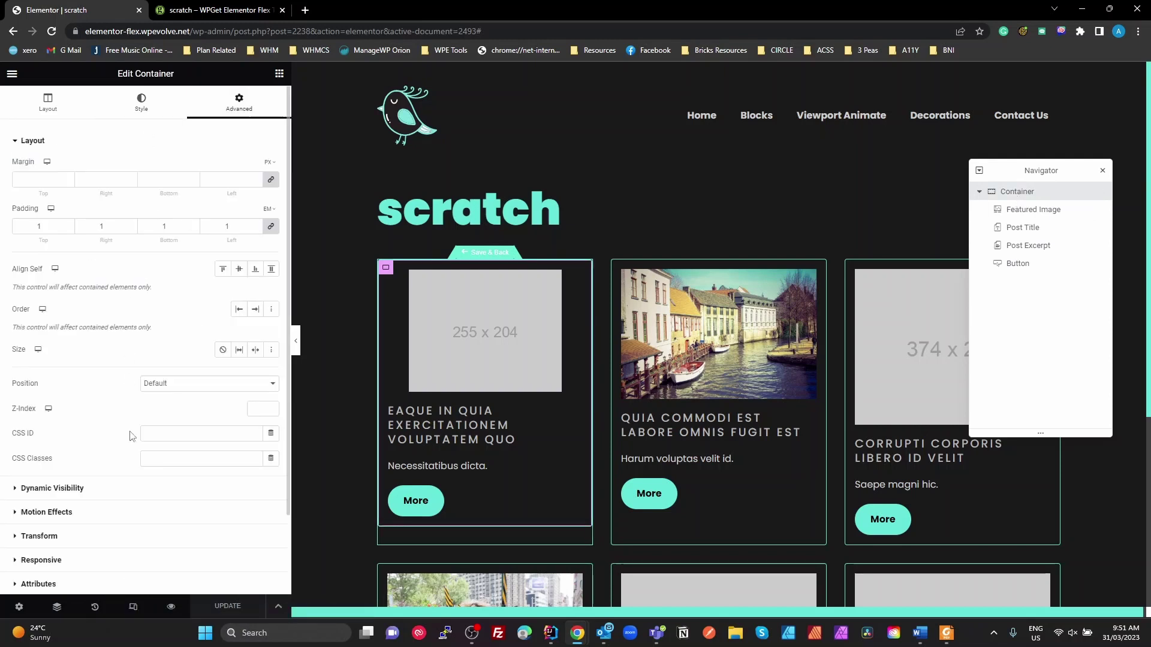
scroll(141, 436, down, 2)
- Add custom CSS 'selector .elementor-element:last-child { margin-top: auto; }' to the card container
click(54, 516)
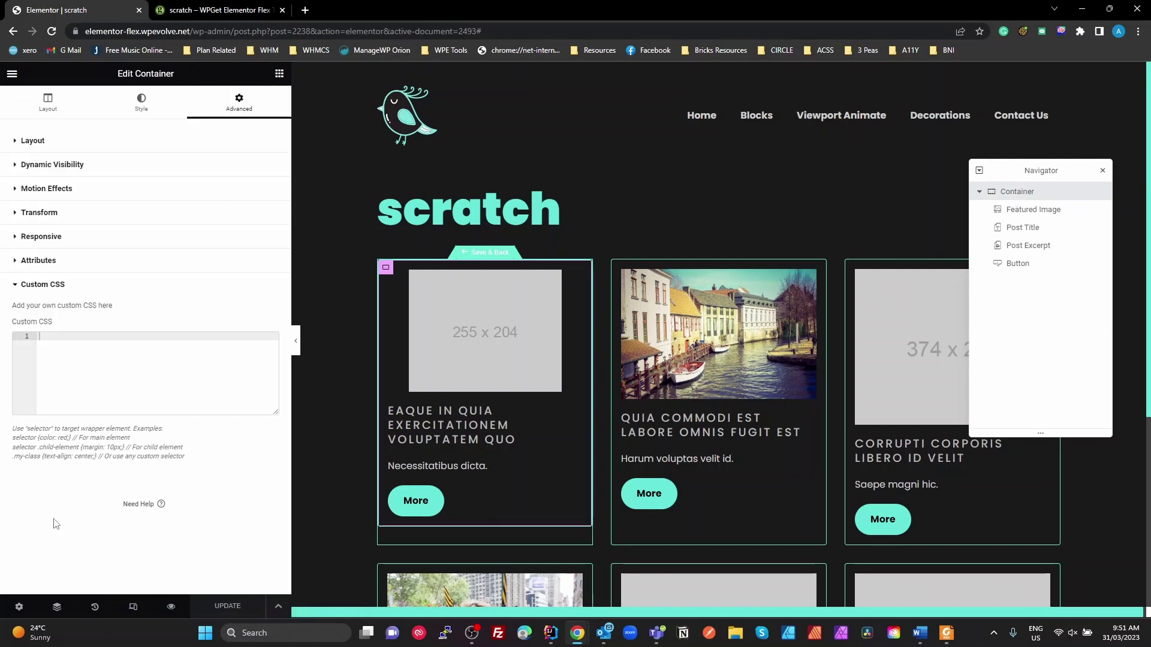
text(sele)
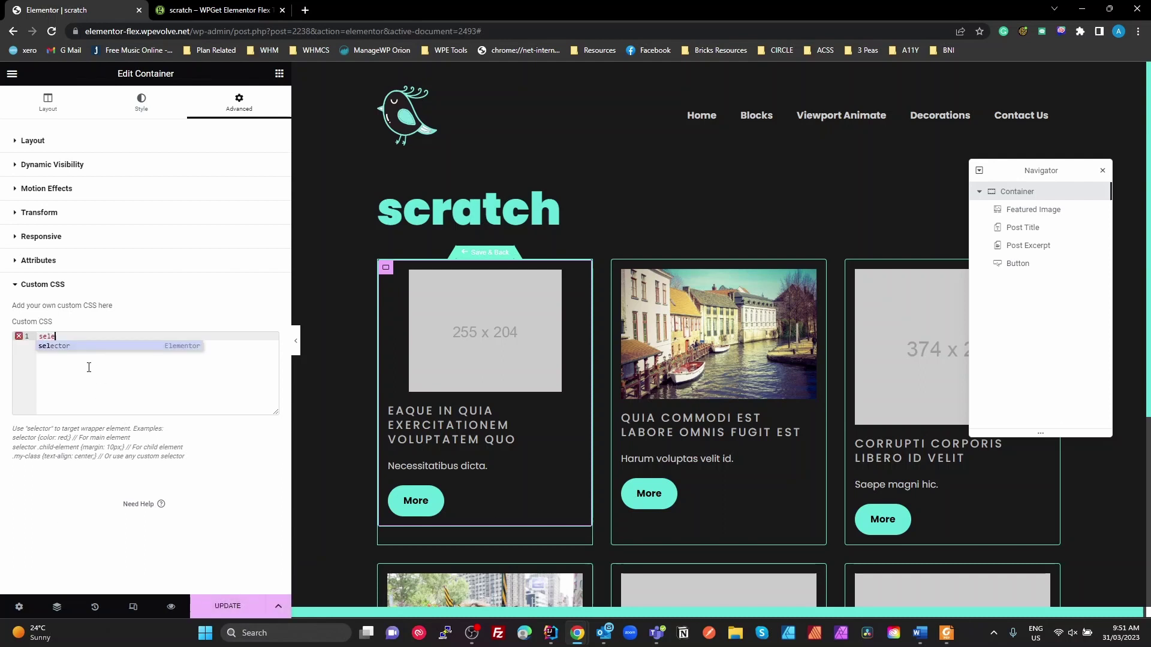
text(c)
key(Return)
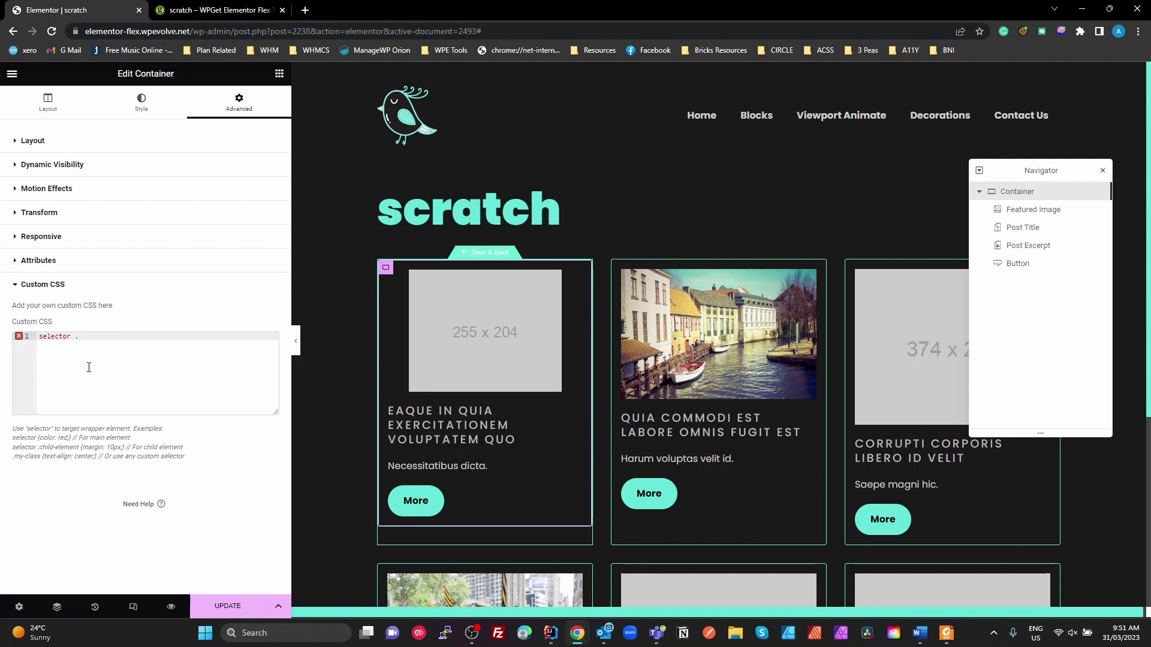
text(.)
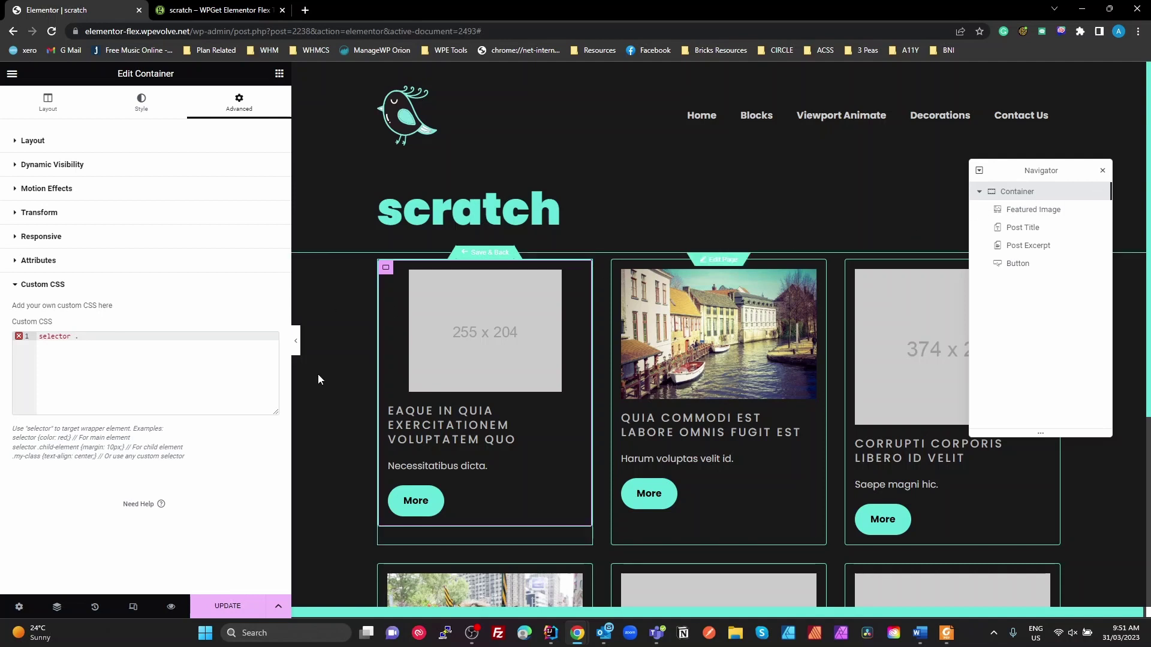
text(elementor-element)
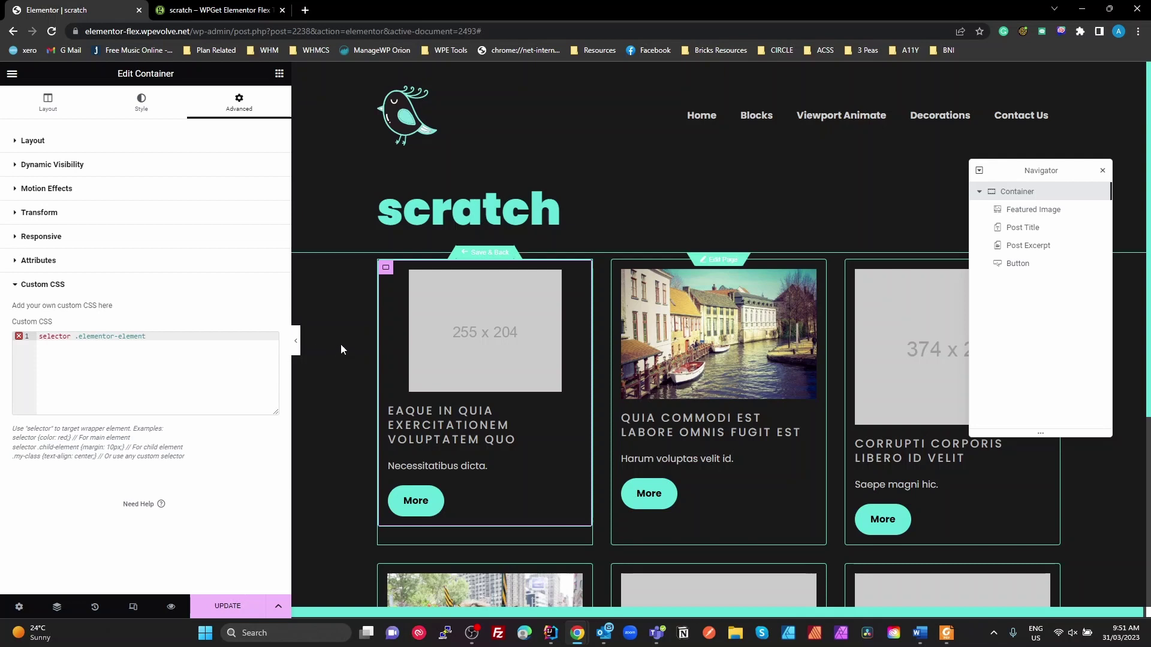
text(:last-)
key(BackSpace)
key(BackSpace)
key(BackSpace)
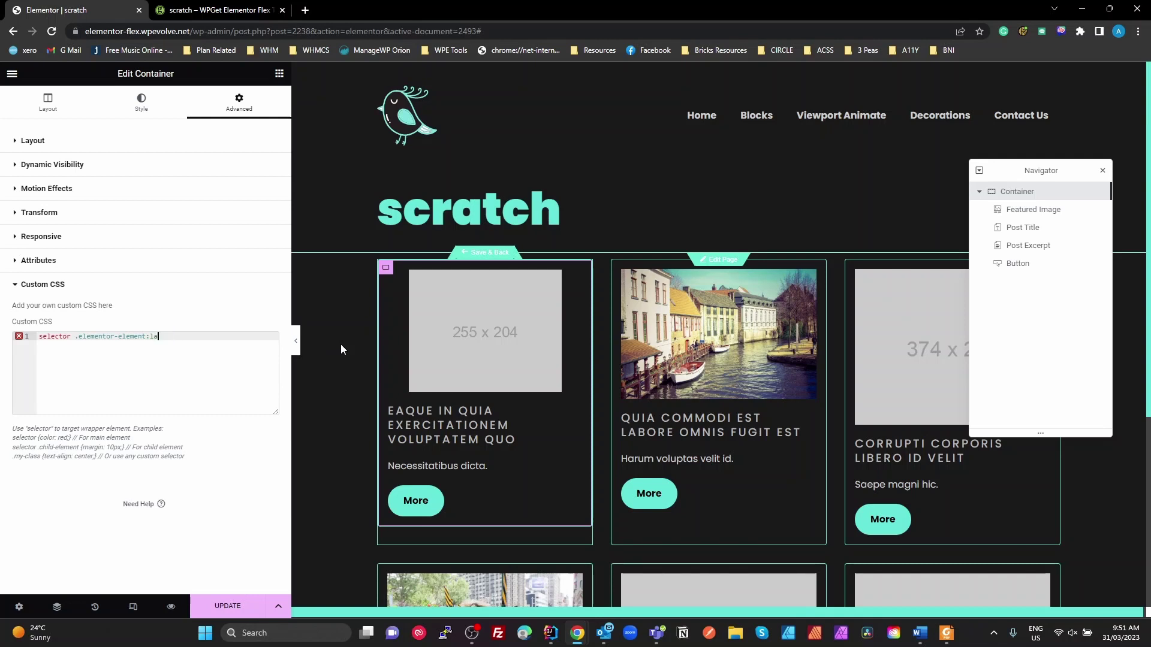
text(st-child{)
key(Return)
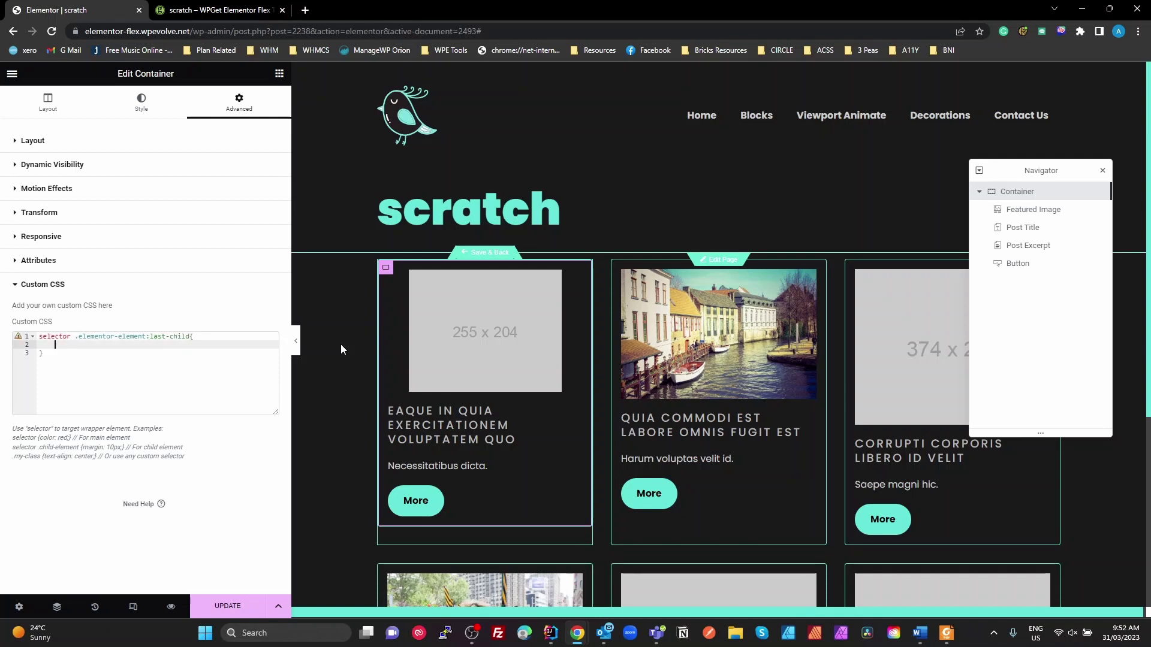
text(margin)
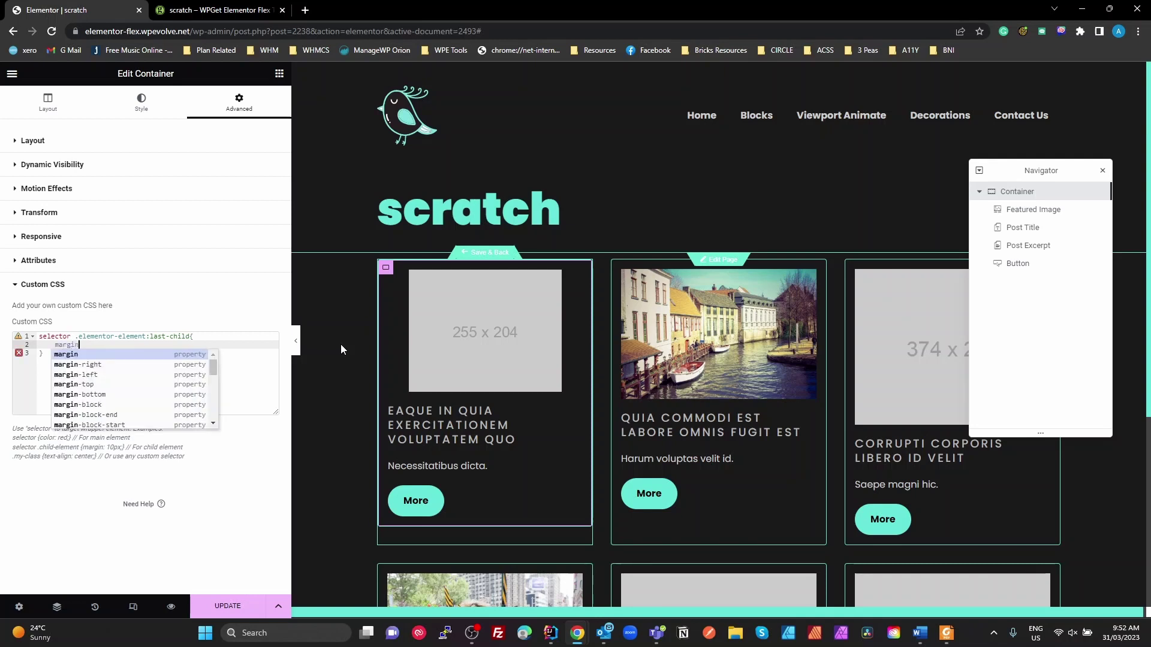
text(-top)
key(Return)
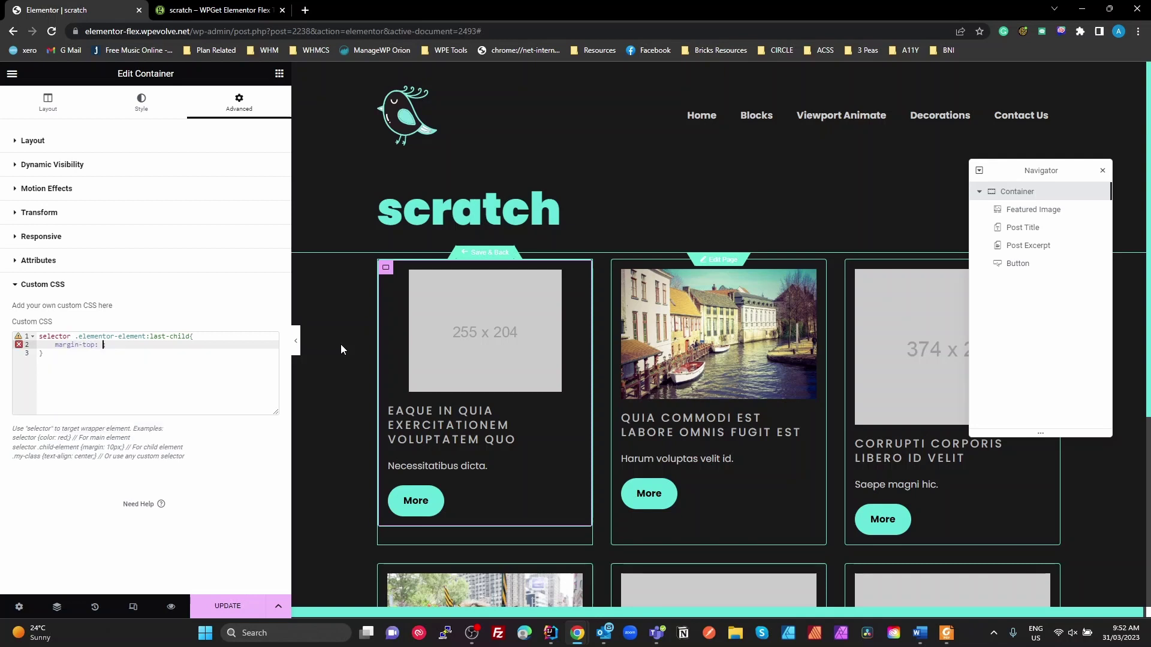
text(auto;)
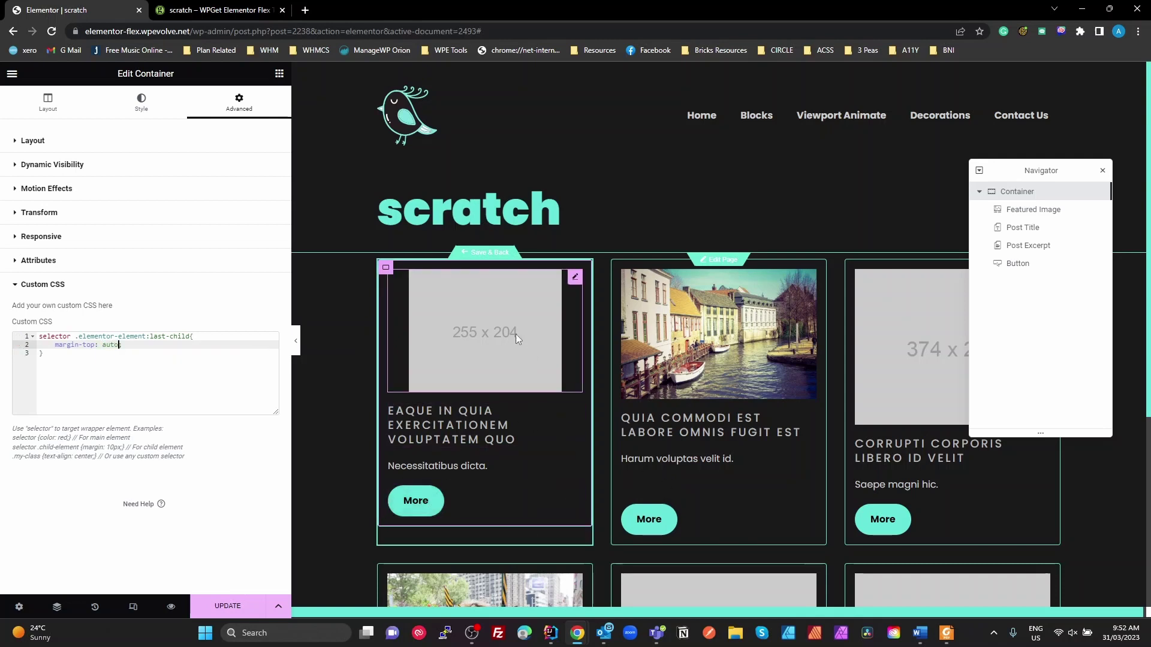
click(227, 606)
click(209, 17)
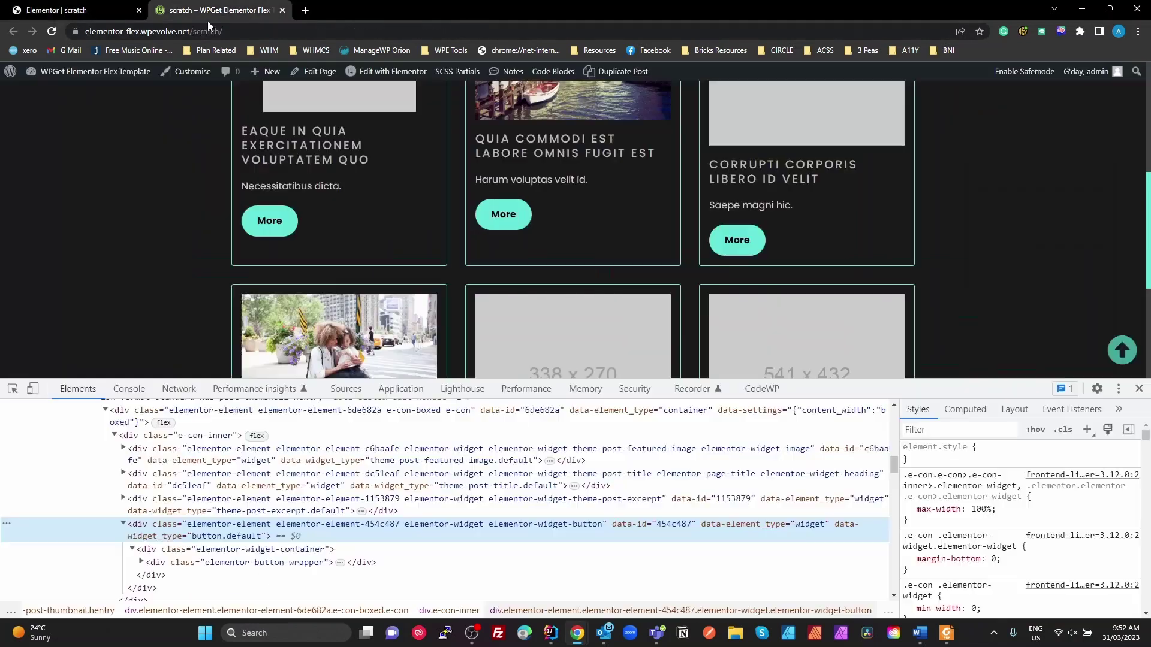
click(52, 32)
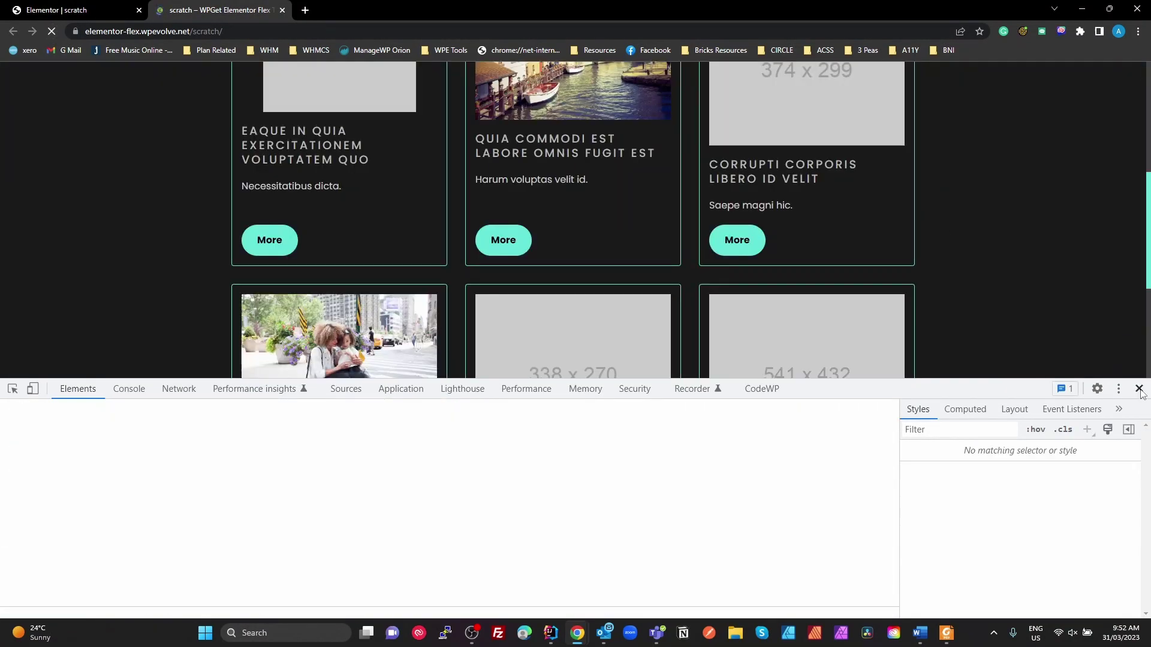
click(1139, 389)
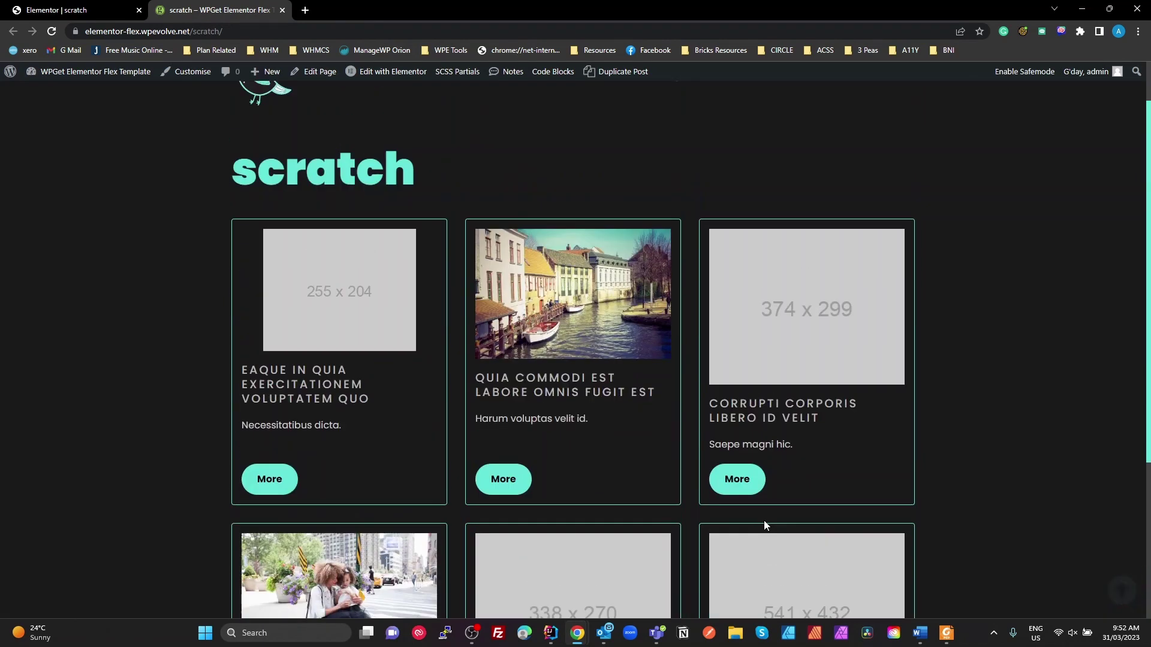
scroll(763, 520, up, 1)
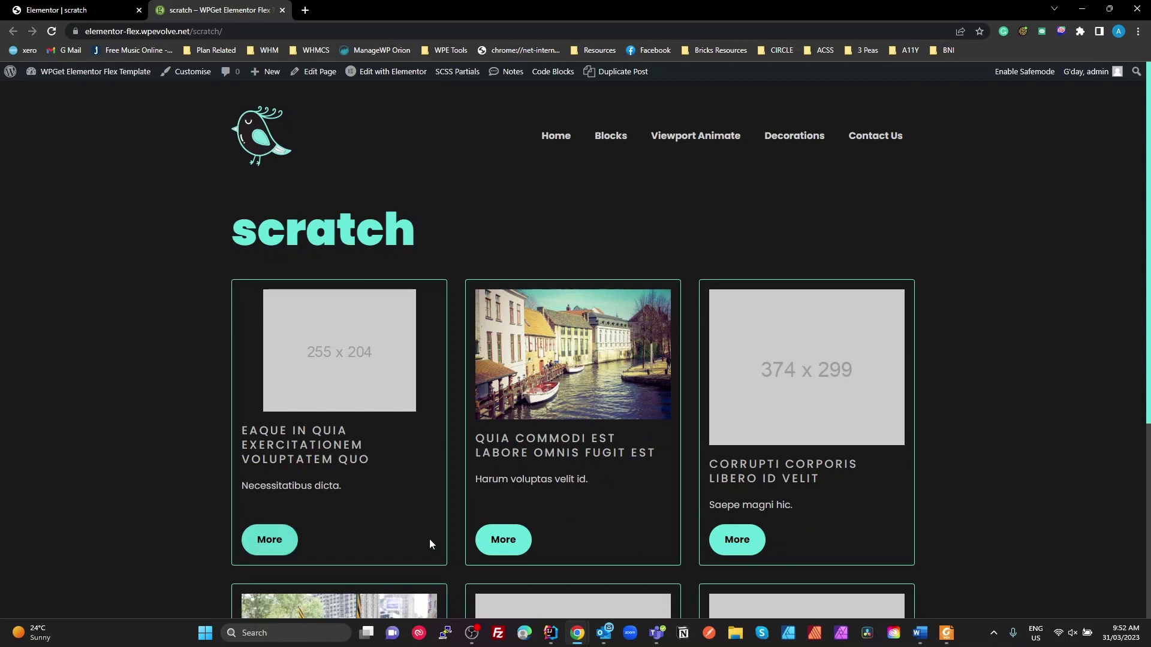
scroll(731, 504, down, 3)
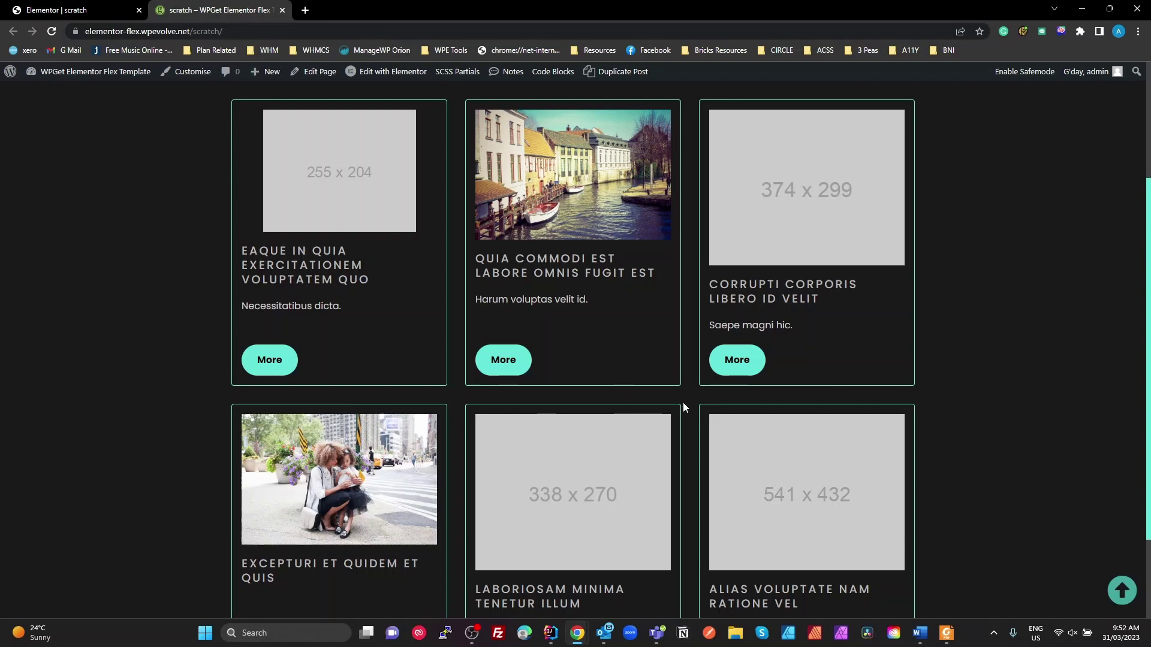
click(87, 10)
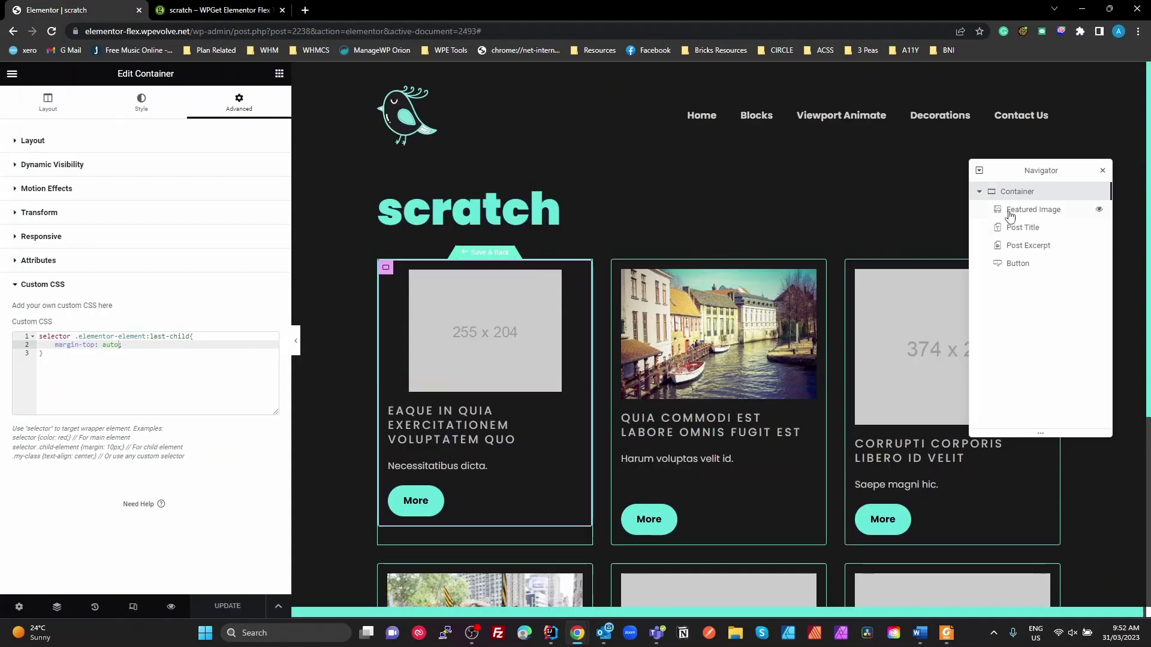
- Save the loop card template, return to the page, and bring up the live page tab
click(478, 254)
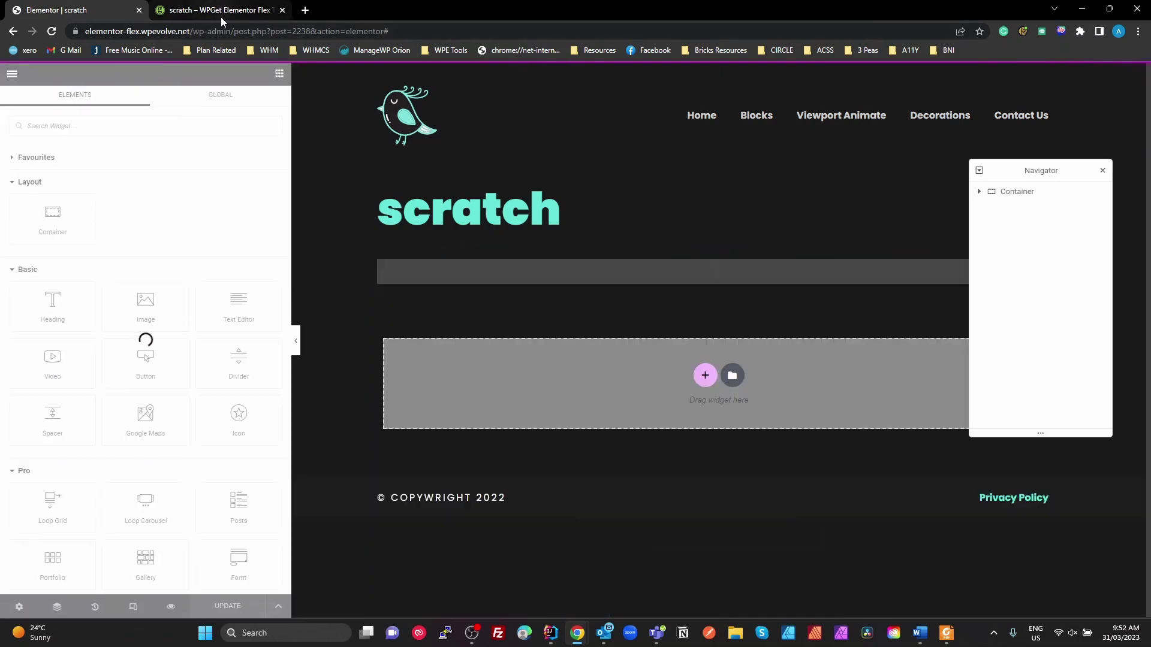
click(220, 14)
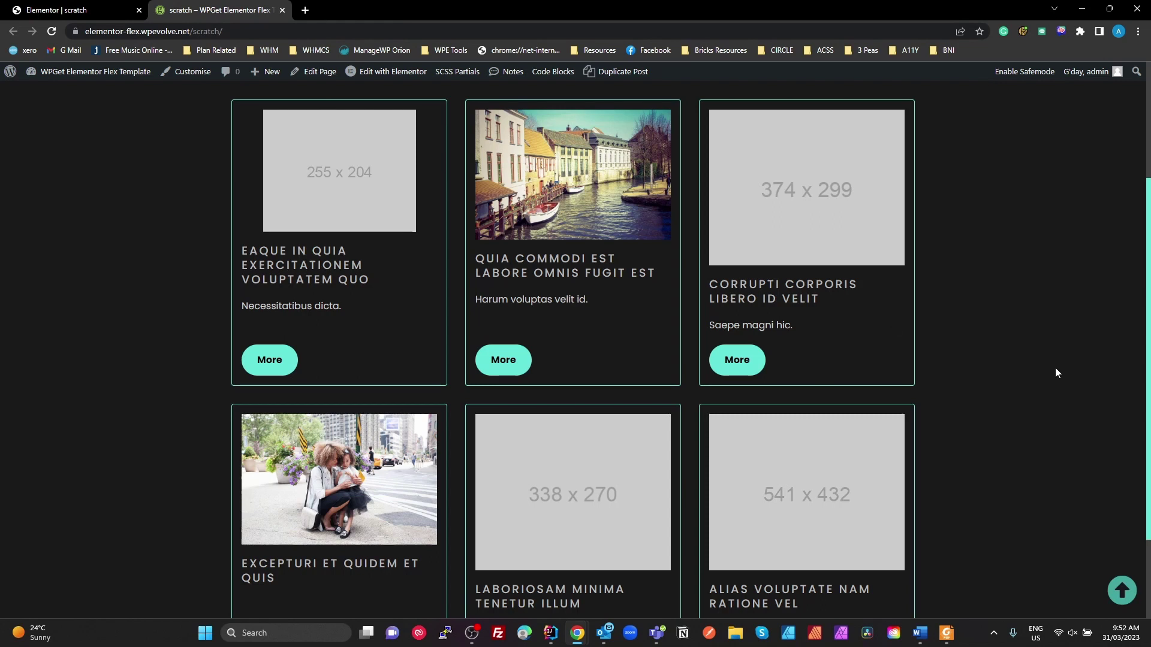
- Inspect the first card's More button widget in DevTools to confirm its margin-top: auto rule
key(ctrl+shift+i)
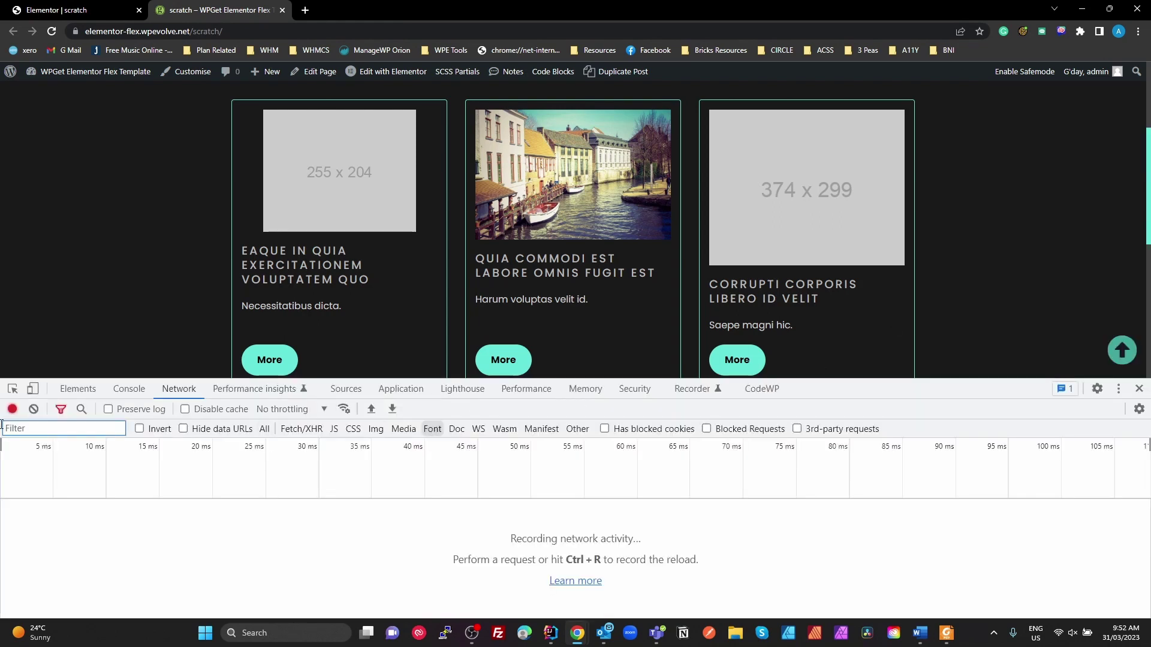
click(13, 391)
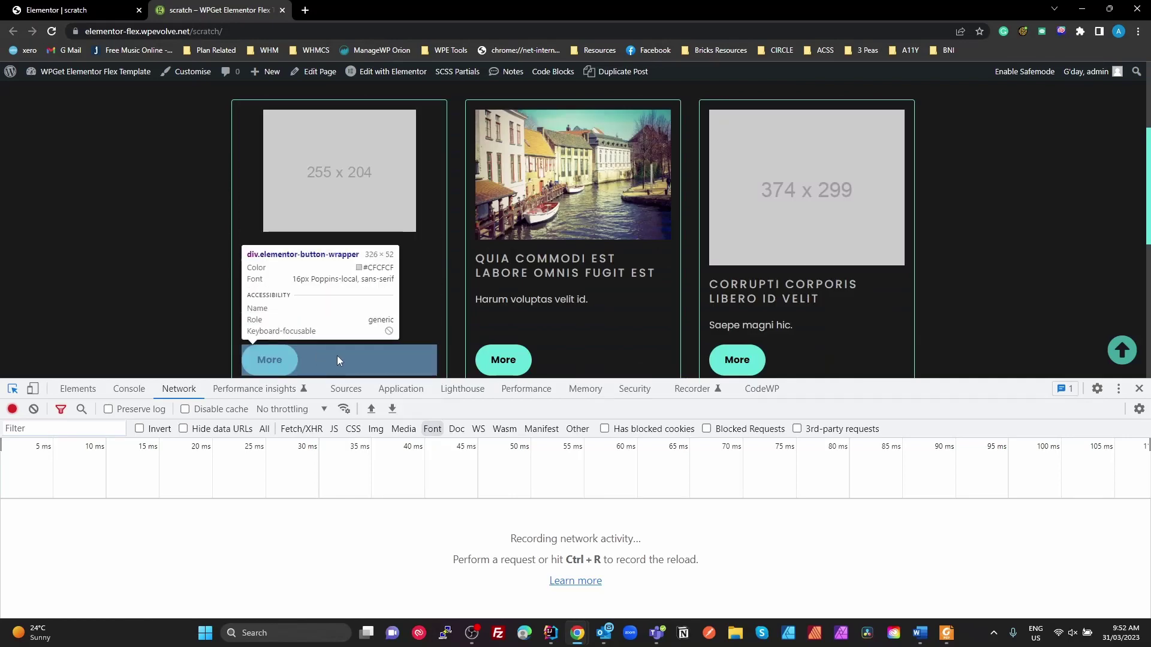
click(338, 360)
click(196, 497)
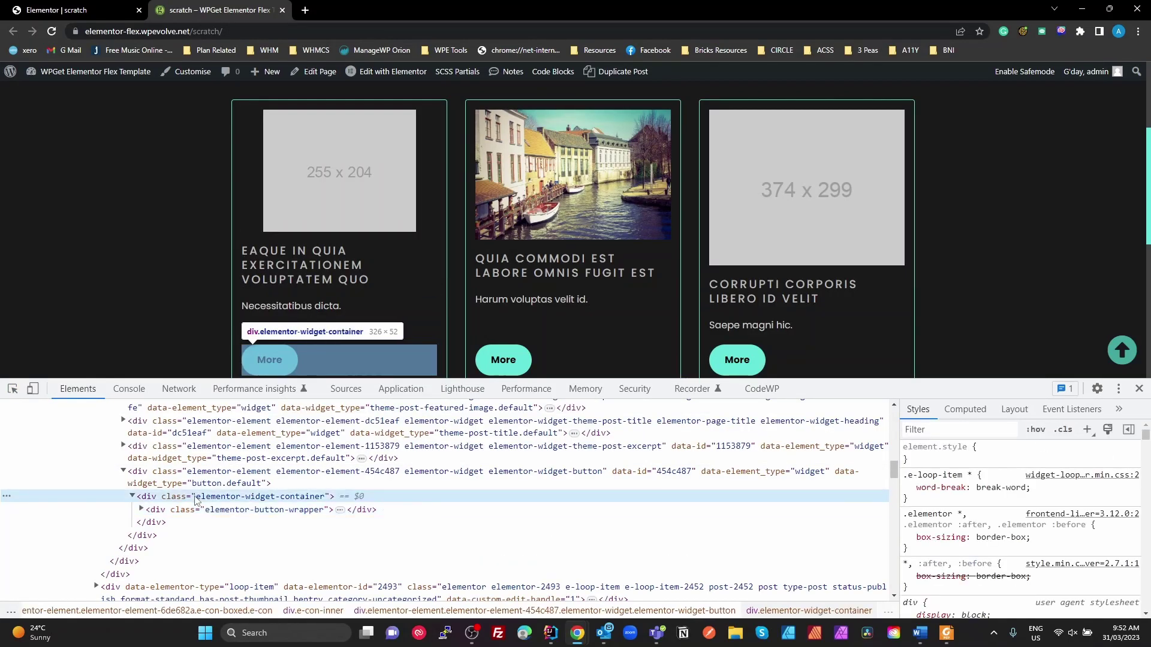
click(227, 475)
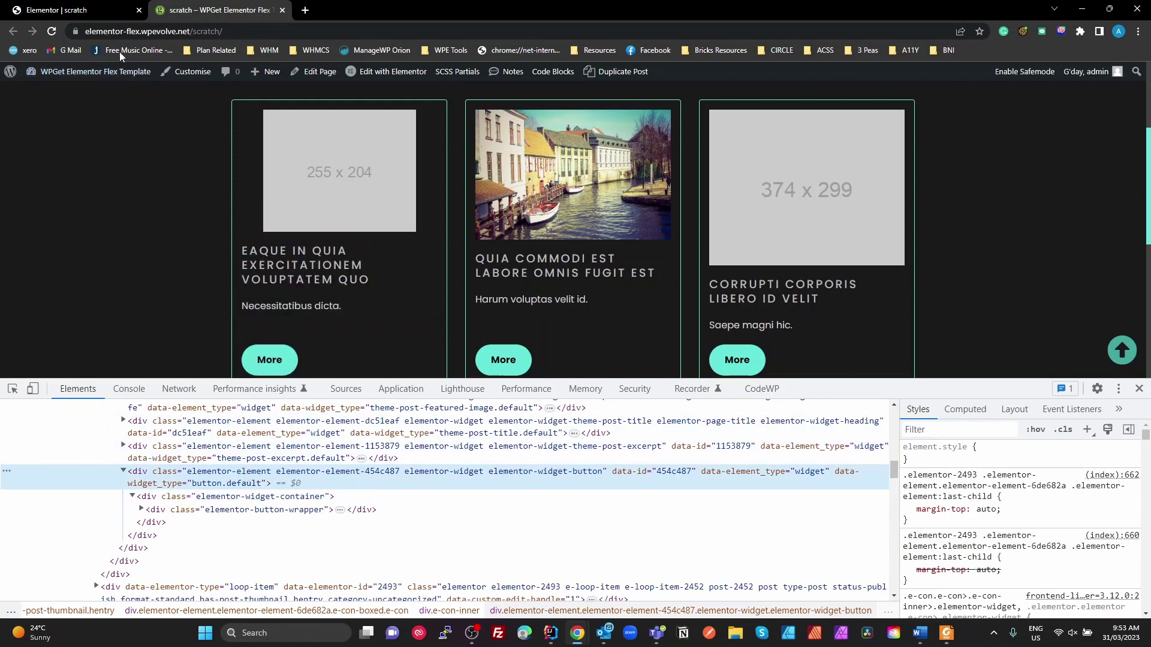
click(66, 10)
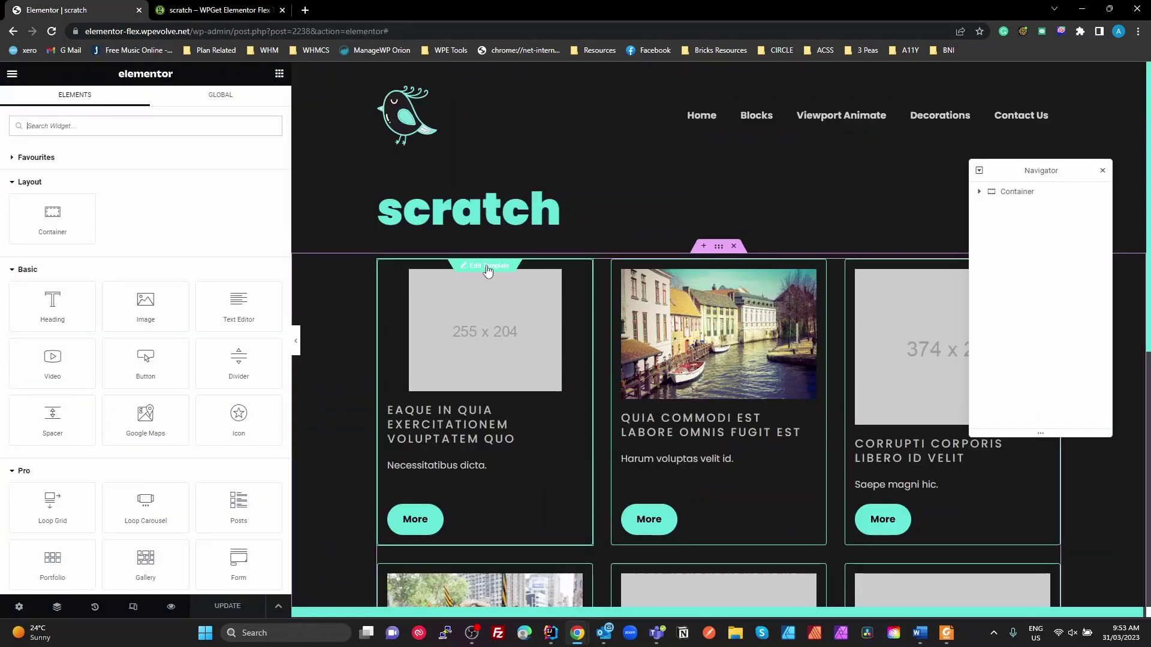
- Check the More button widget's margin in the loop template, then go back to the live page
click(488, 267)
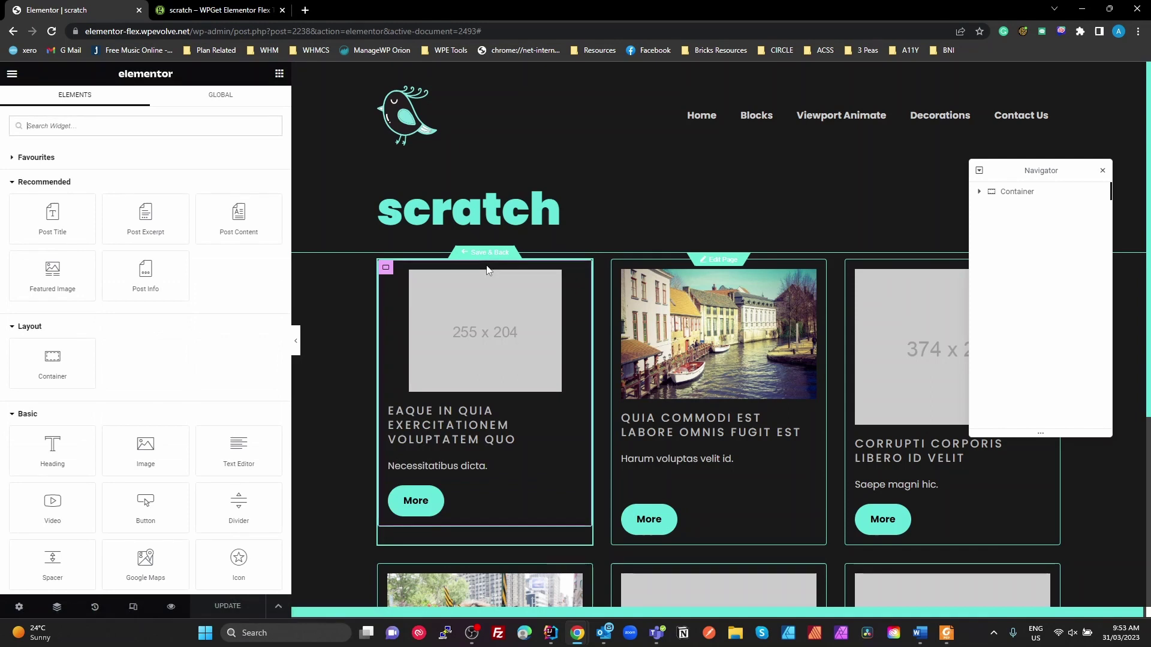
click(451, 498)
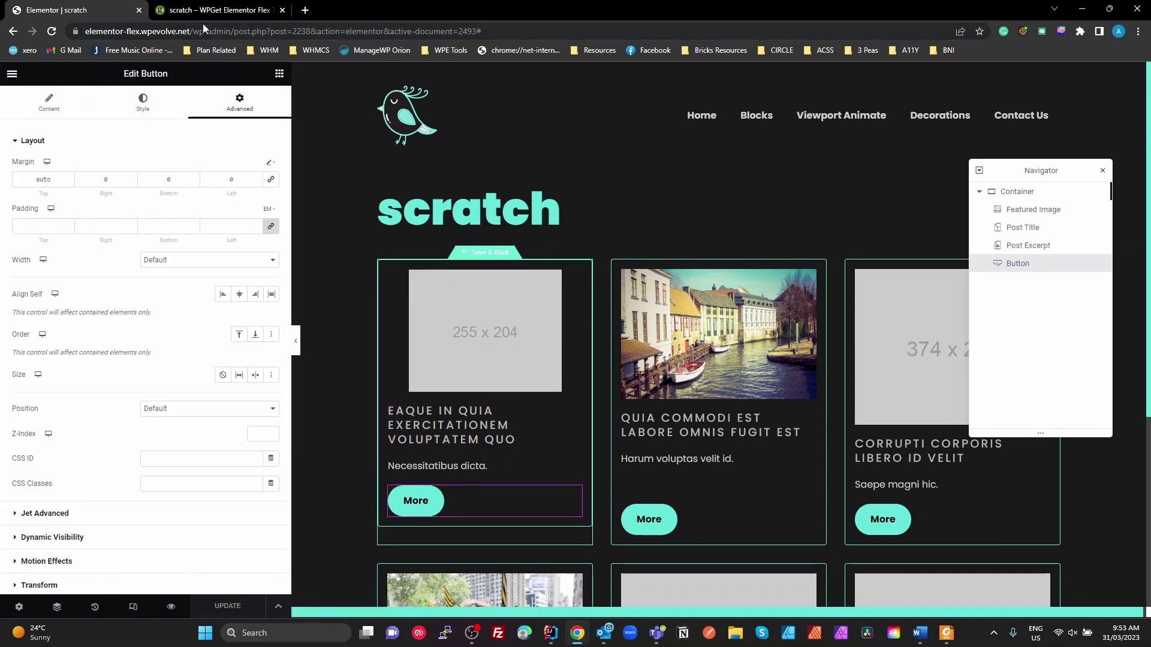
click(217, 10)
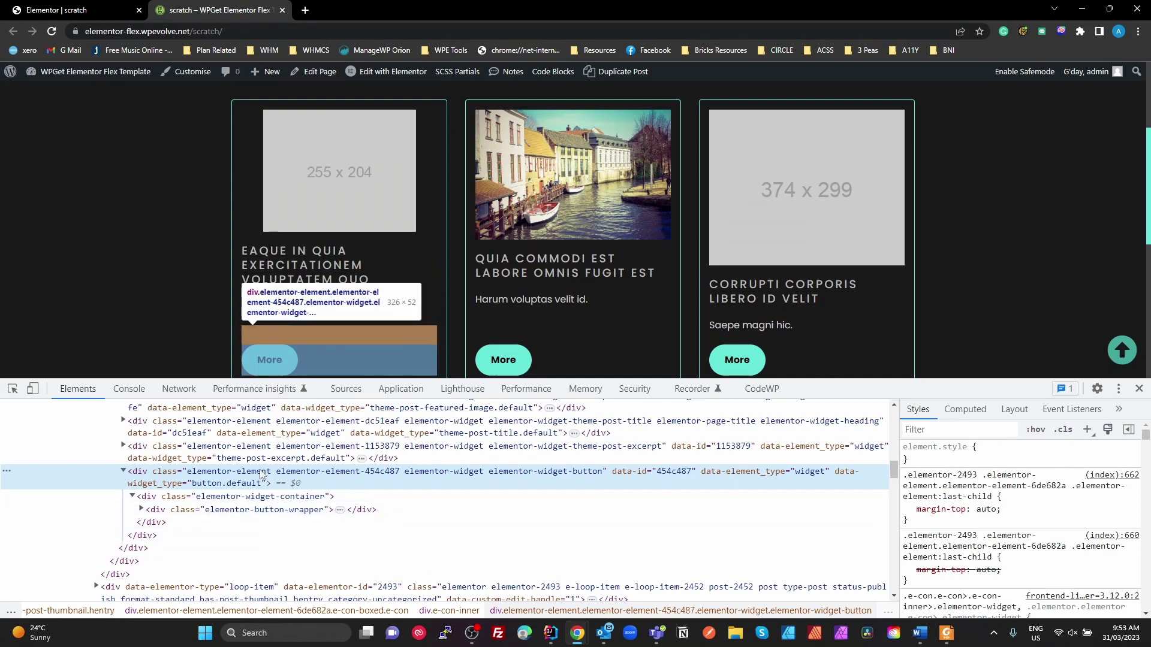
- Expand the More button's markup in Elements down to its <a> link to view its style rules
click(259, 499)
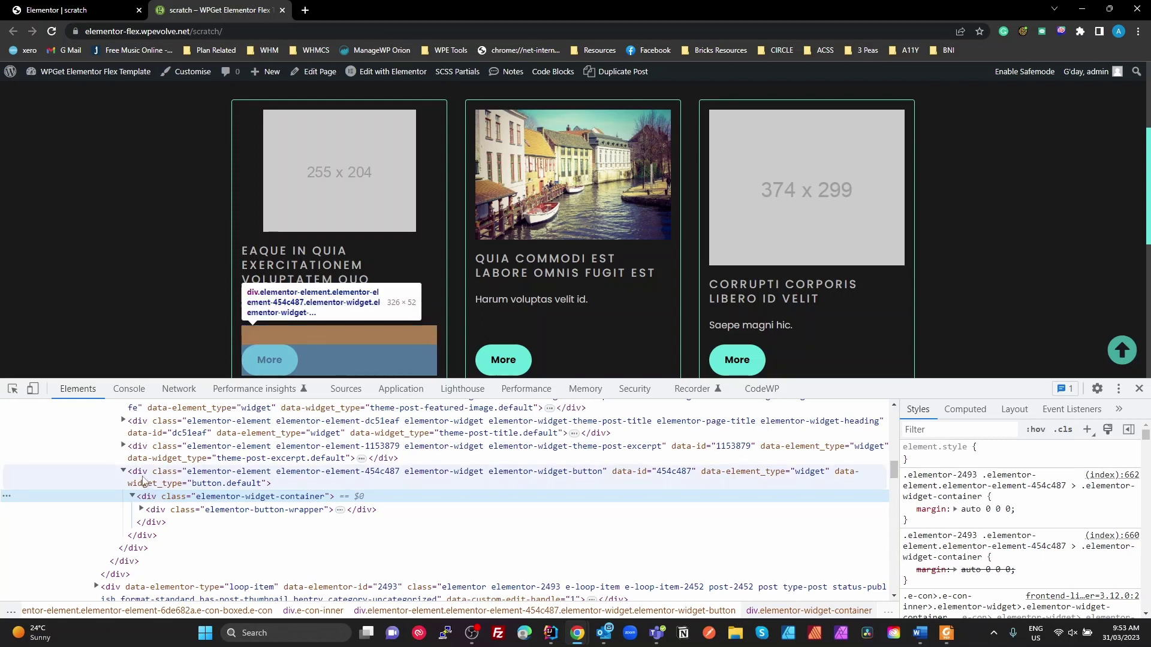
click(139, 475)
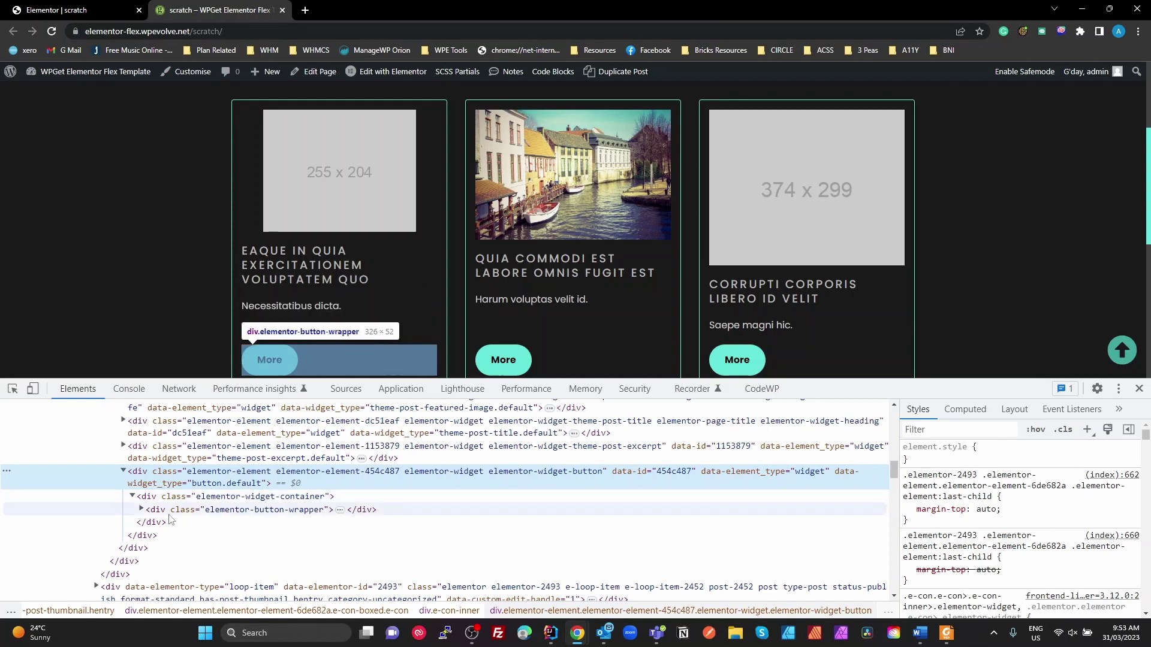
click(141, 509)
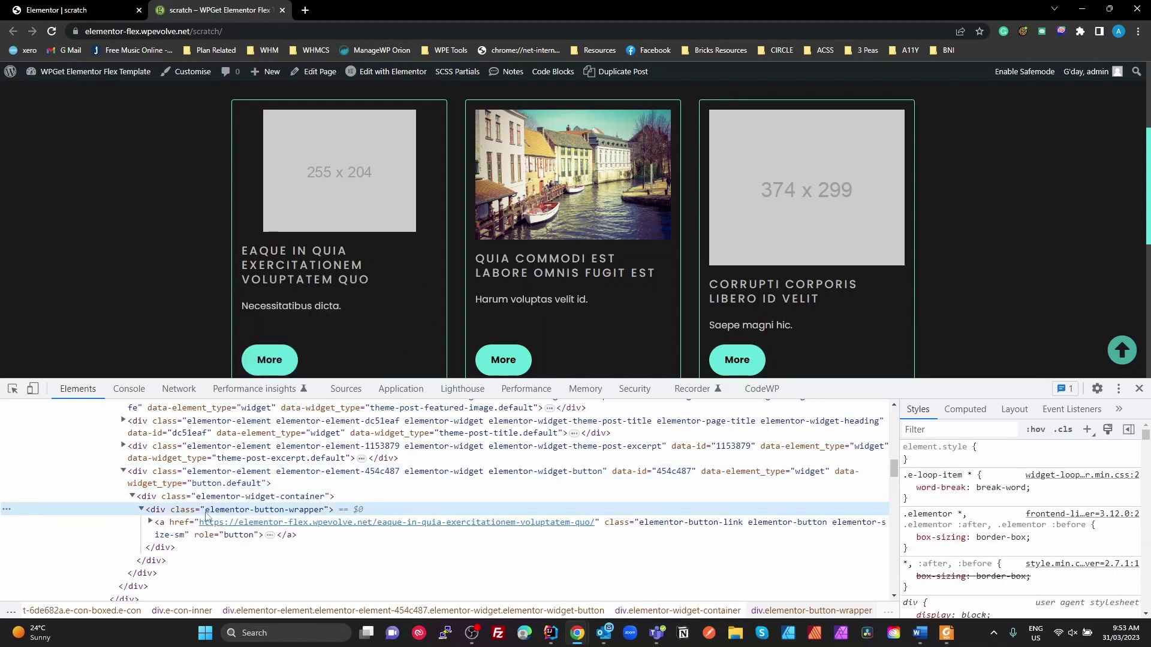
click(175, 531)
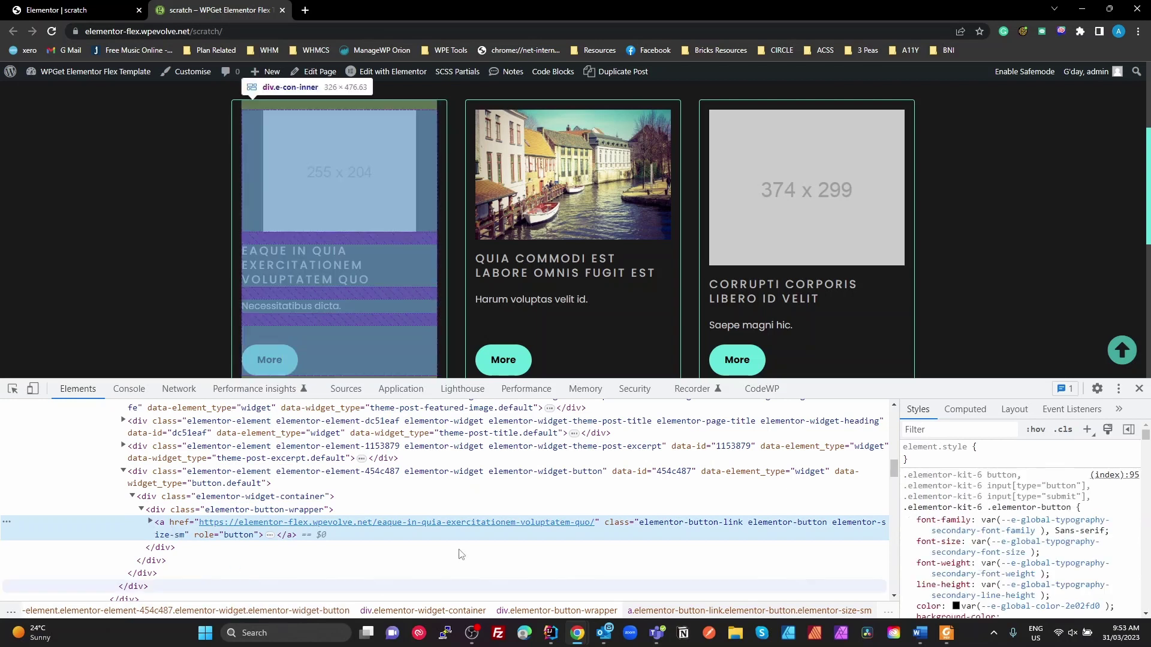